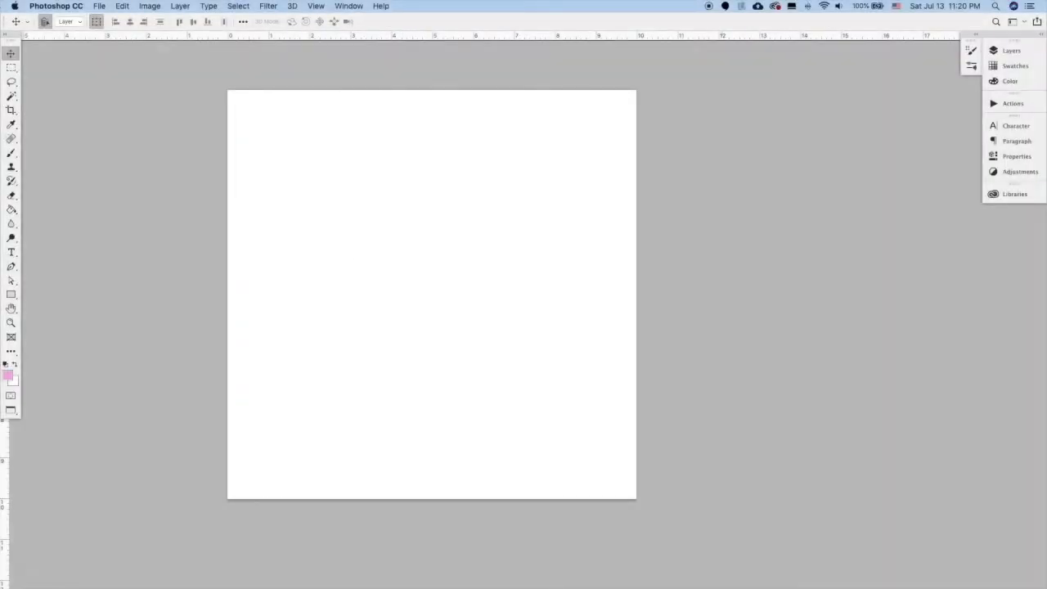
# Step: Place the scanned watercolor artwork on the blank canvas and hide the white Background layer
pyautogui.moveTo(1045, 245); pyautogui.dragTo(435, 268)
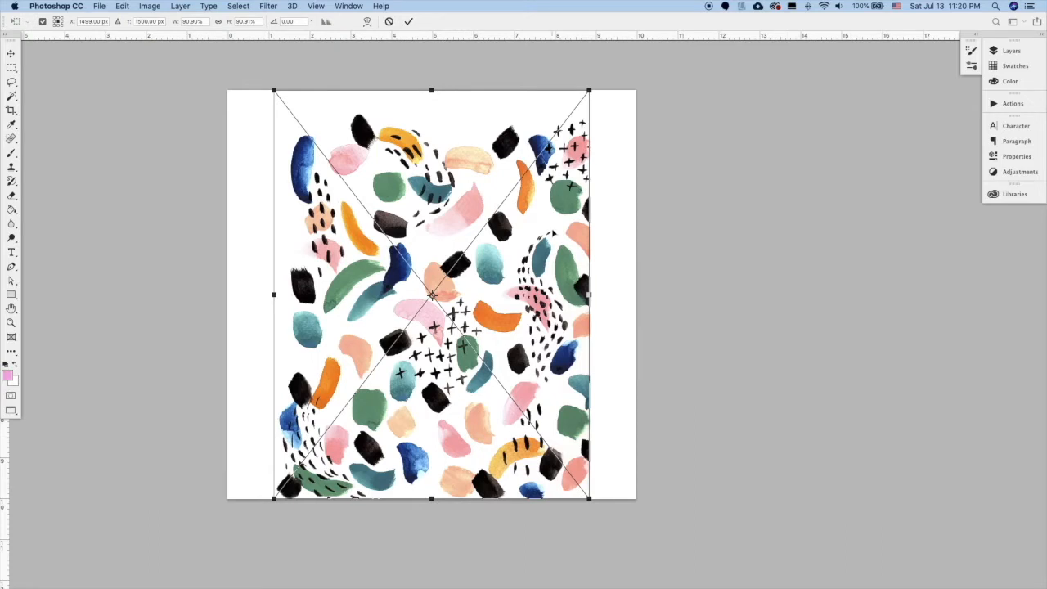
pyautogui.press('Return')
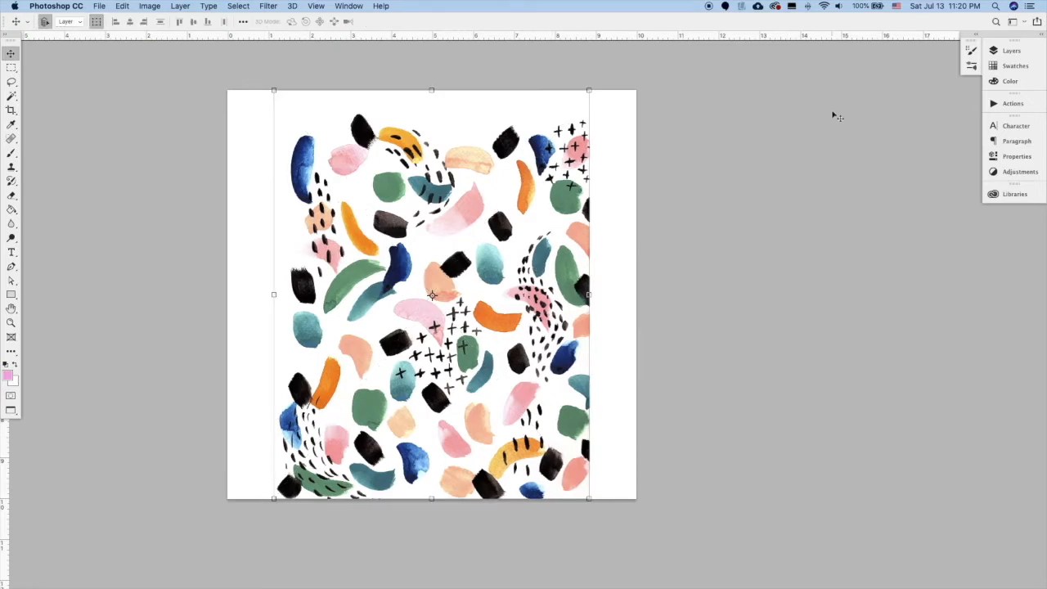
pyautogui.click(1012, 51)
pyautogui.click(812, 136)
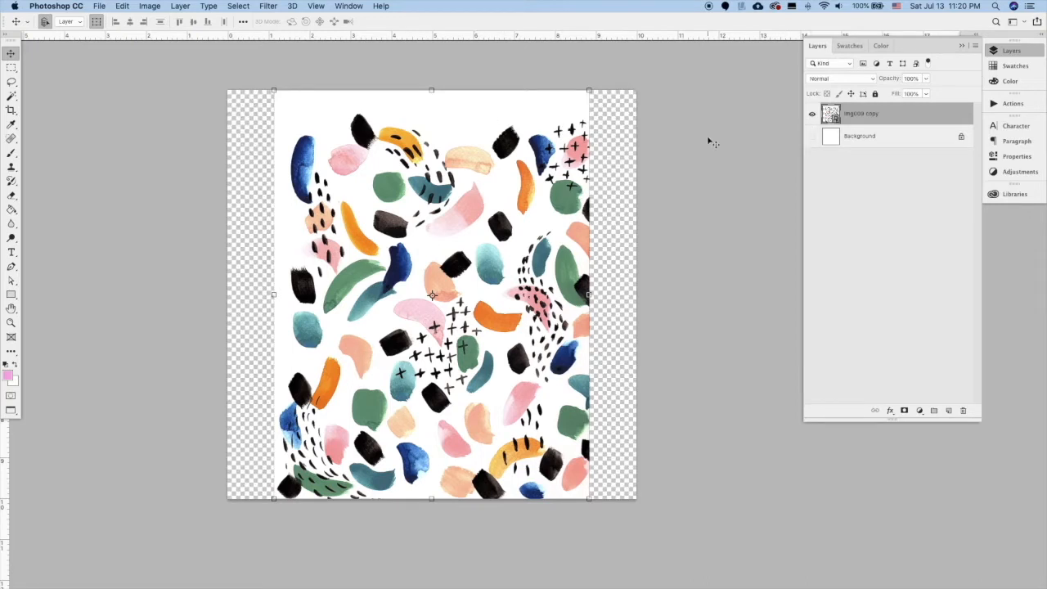
# Step: Select the artwork's white backdrop with the Magic Wand, rasterize the smart object, delete the white and clear the selection
pyautogui.click(12, 96)
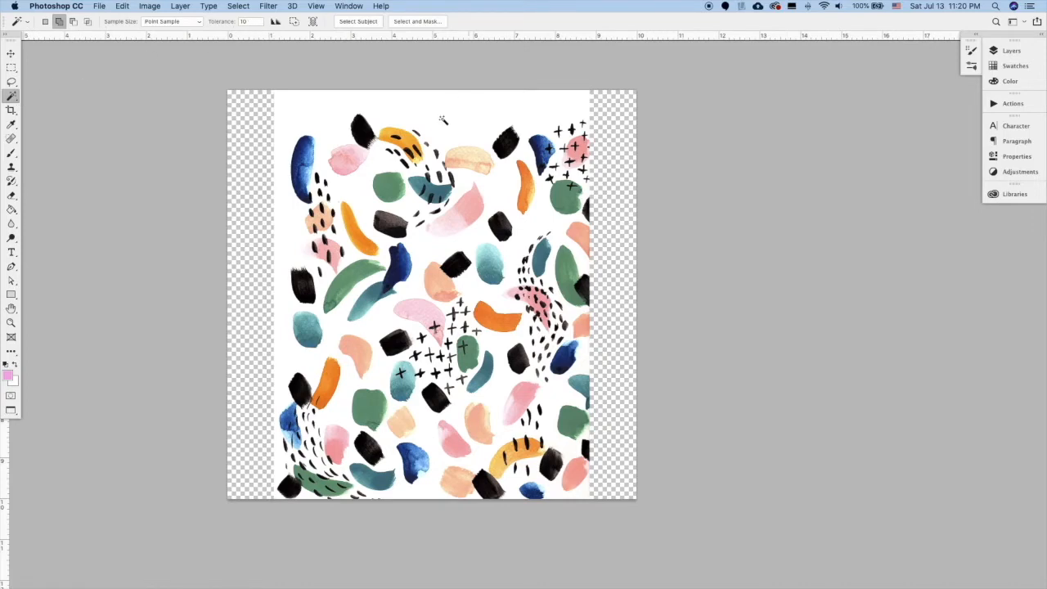
pyautogui.click(463, 107)
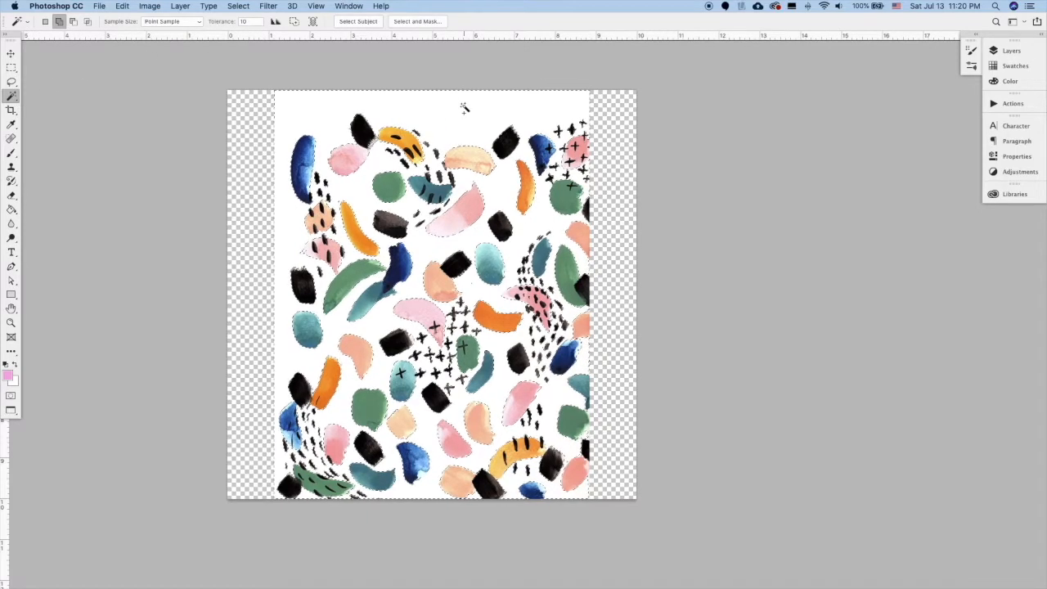
pyautogui.press('BackSpace')
pyautogui.click(612, 200)
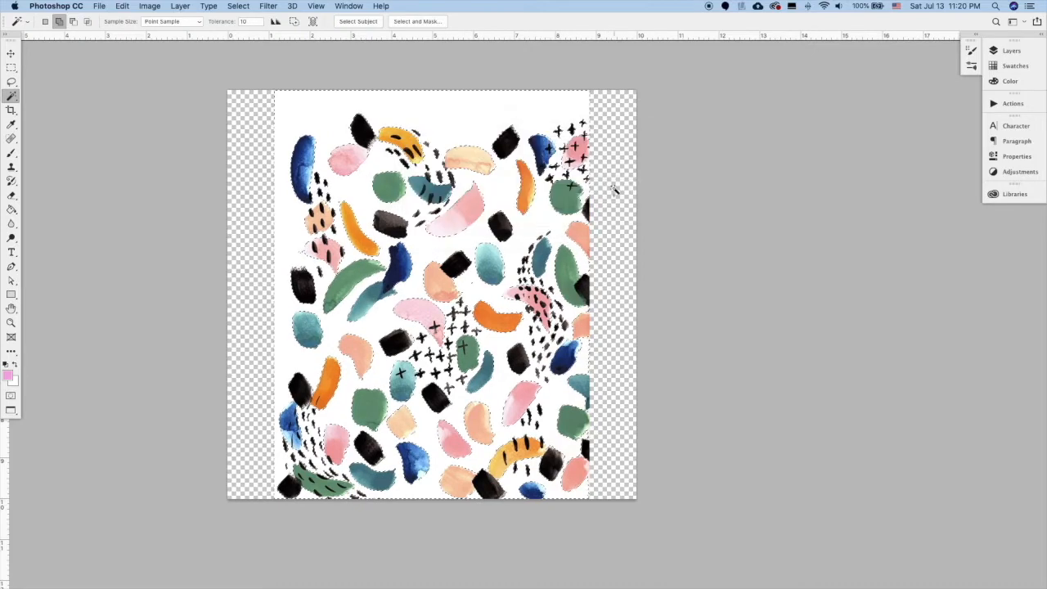
pyautogui.click(180, 6)
pyautogui.moveTo(239, 238)
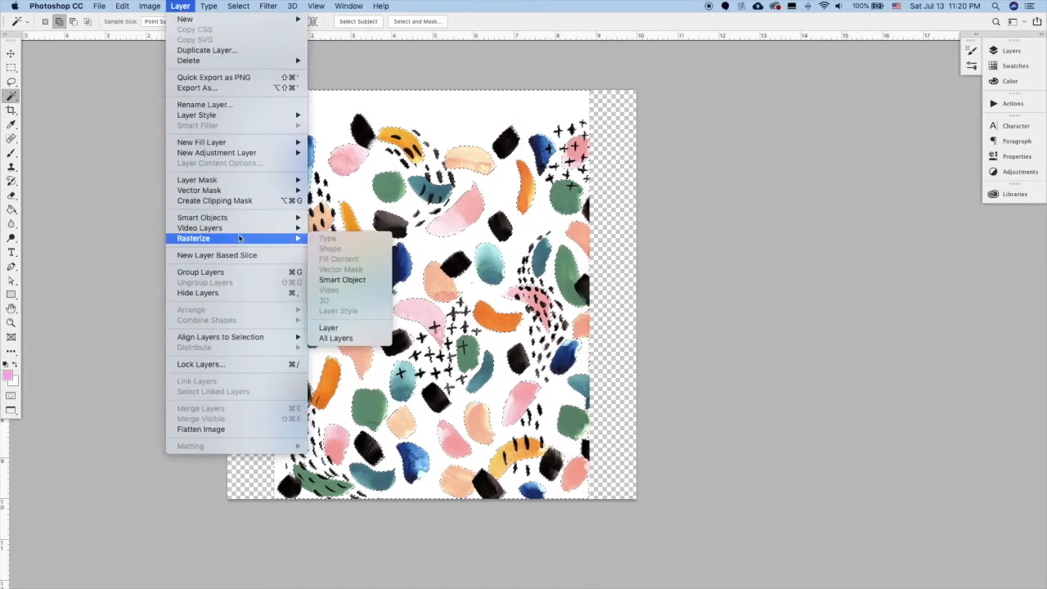
pyautogui.click(359, 279)
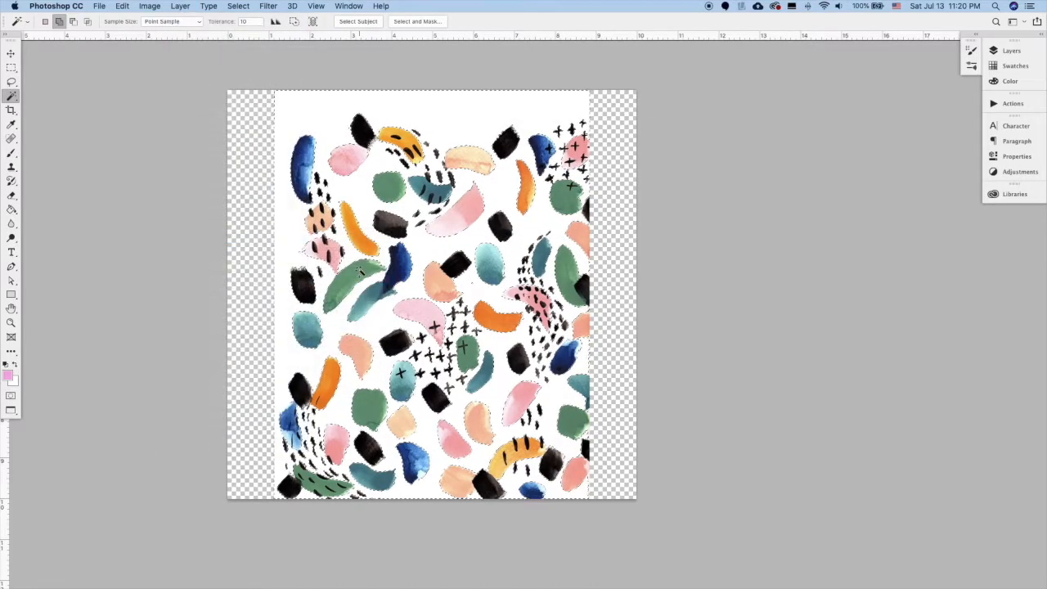
pyautogui.press('BackSpace')
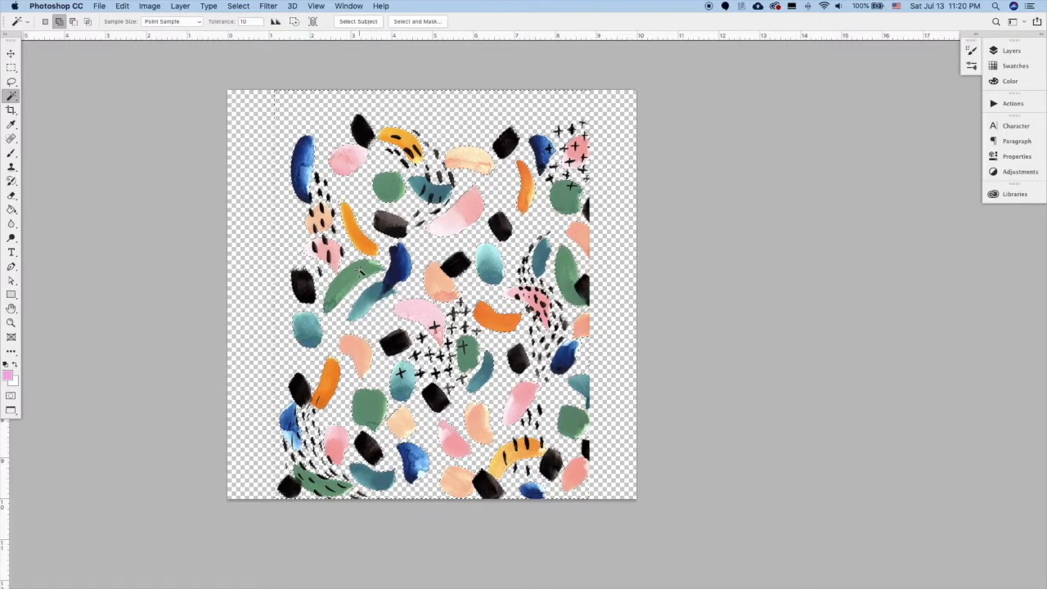
pyautogui.press('super+d')
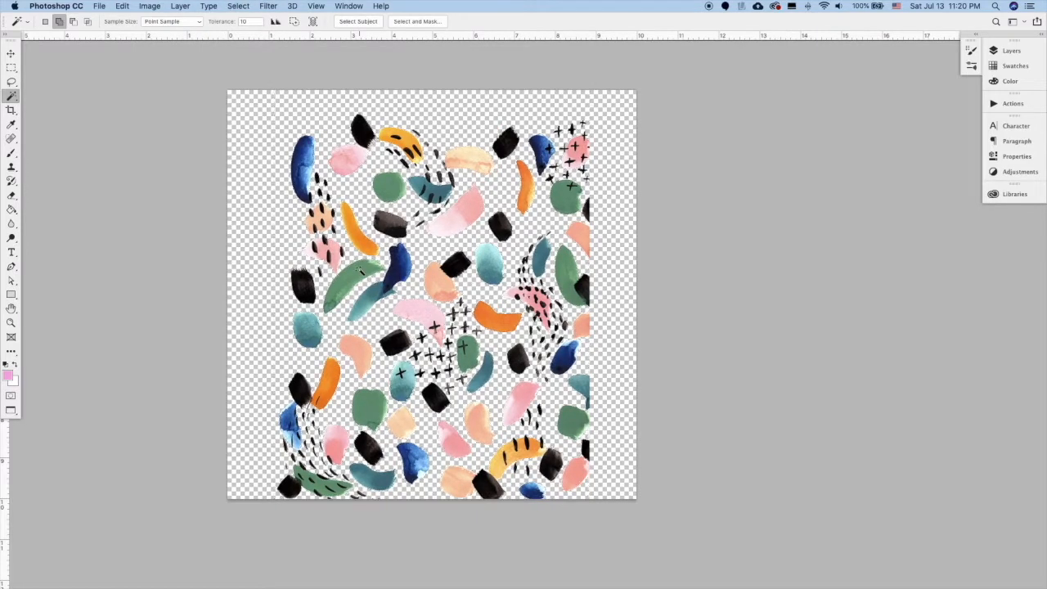
# Step: Shift the artwork slightly up and to the left, and lasso and delete the cut-off shapes along its right edge
pyautogui.press('v')
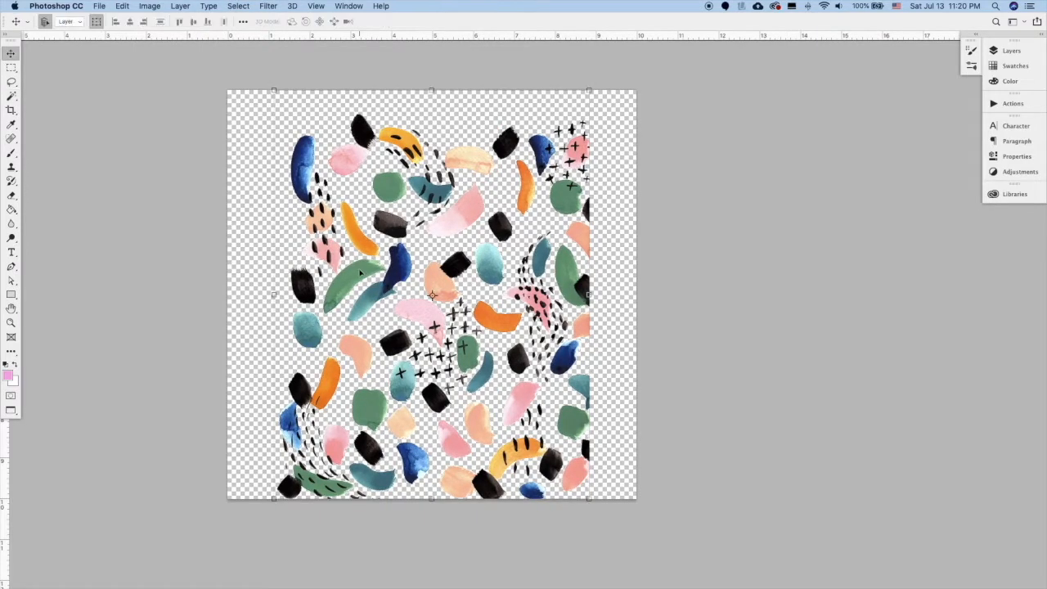
pyautogui.moveTo(555, 252); pyautogui.dragTo(533, 241)
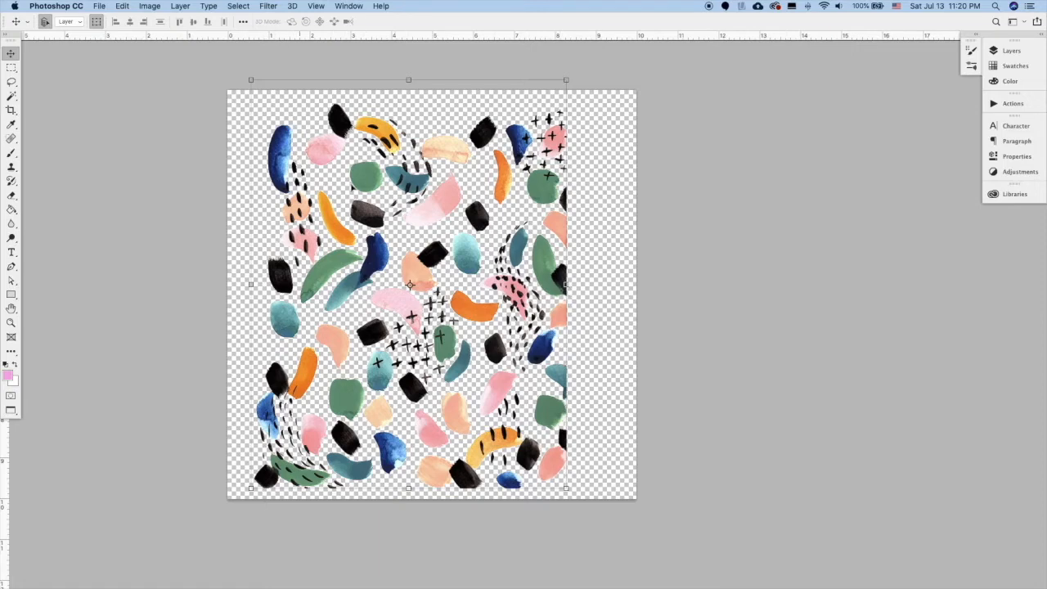
pyautogui.press('l')
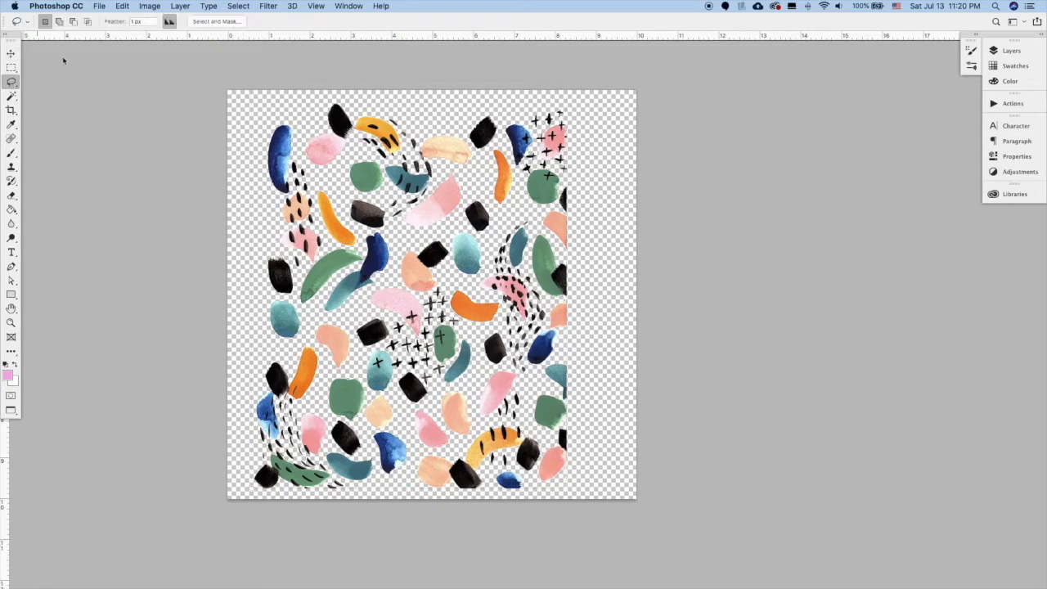
pyautogui.press('super+plus')
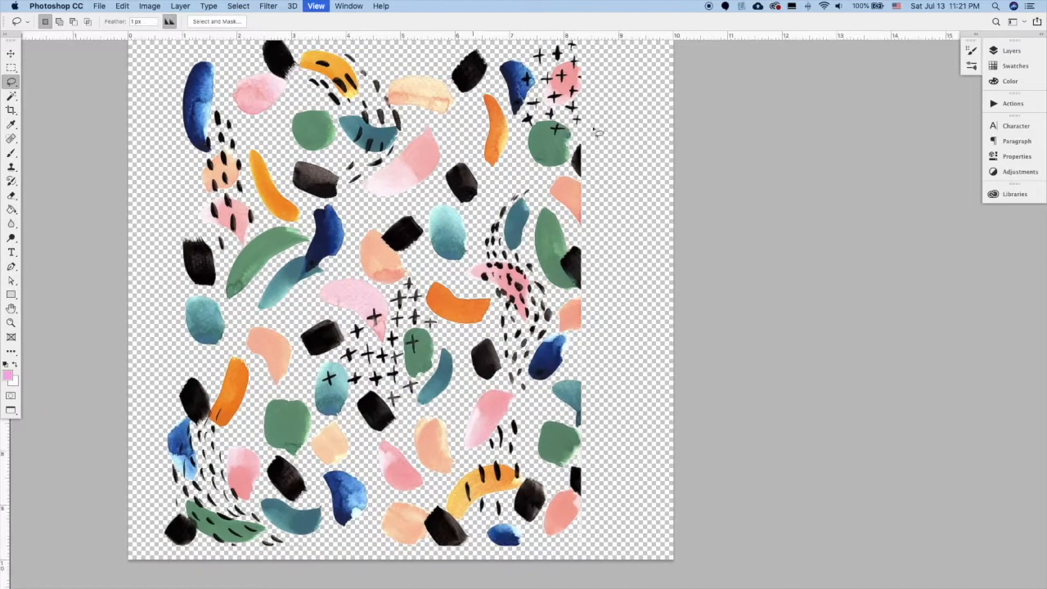
pyautogui.moveTo(578, 59)
pyautogui.mouseDown()
pyautogui.moveTo(547, 78)
pyautogui.moveTo(548, 115)
pyautogui.moveTo(589, 139)
pyautogui.moveTo(610, 107)
pyautogui.moveTo(590, 59)
pyautogui.mouseUp()
pyautogui.press('shift')
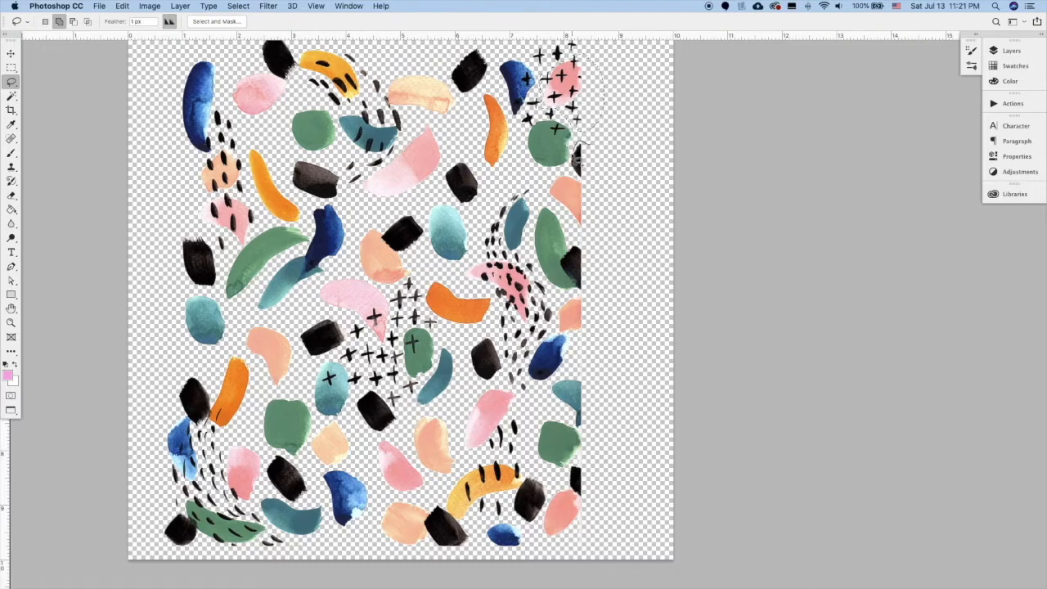
pyautogui.moveTo(572, 170)
pyautogui.mouseDown()
pyautogui.moveTo(548, 191)
pyautogui.moveTo(550, 208)
pyautogui.moveTo(568, 221)
pyautogui.moveTo(546, 211)
pyautogui.moveTo(539, 254)
pyautogui.moveTo(564, 337)
pyautogui.moveTo(575, 341)
pyautogui.moveTo(594, 337)
pyautogui.moveTo(606, 282)
pyautogui.moveTo(596, 143)
pyautogui.mouseUp()
pyautogui.moveTo(589, 372)
pyautogui.mouseDown()
pyautogui.moveTo(551, 396)
pyautogui.moveTo(588, 447)
pyautogui.moveTo(571, 481)
pyautogui.moveTo(585, 506)
pyautogui.moveTo(596, 504)
pyautogui.moveTo(608, 455)
pyautogui.moveTo(603, 385)
pyautogui.mouseUp()
pyautogui.press('BackSpace')
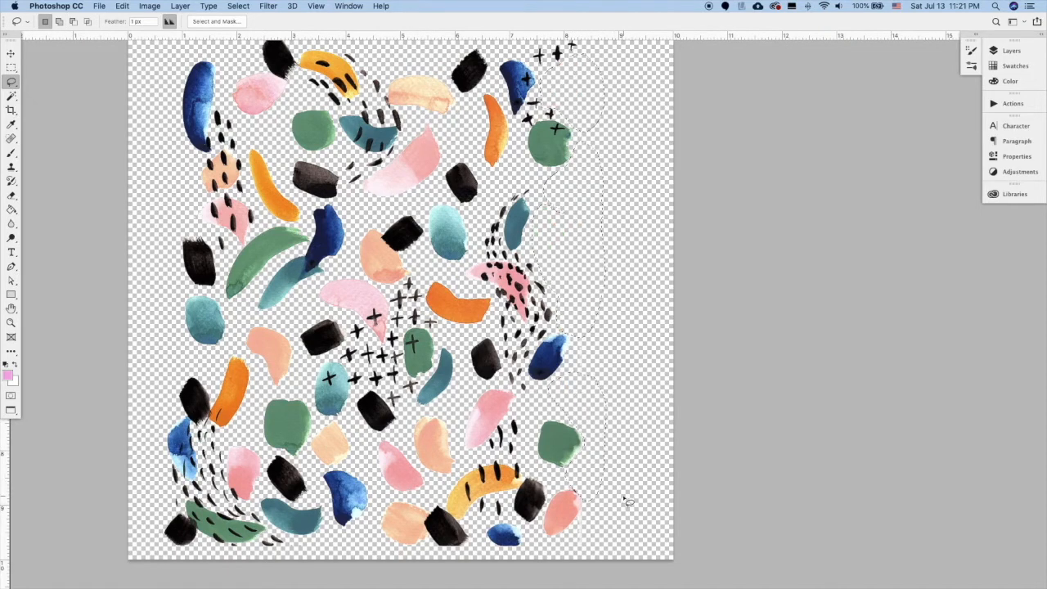
pyautogui.press('super+d')
# Step: Lasso and delete the cropped black shape between the peach and yellow shapes at the artwork's bottom edge
pyautogui.moveTo(586, 495)
pyautogui.mouseDown()
pyautogui.moveTo(576, 544)
pyautogui.moveTo(598, 553)
pyautogui.moveTo(601, 500)
pyautogui.moveTo(611, 528)
pyautogui.mouseUp()
pyautogui.press('super+d')
pyautogui.moveTo(446, 507)
pyautogui.mouseDown()
pyautogui.moveTo(429, 527)
pyautogui.moveTo(436, 540)
pyautogui.moveTo(458, 555)
pyautogui.moveTo(472, 539)
pyautogui.moveTo(442, 501)
pyautogui.moveTo(432, 541)
pyautogui.moveTo(447, 552)
pyautogui.moveTo(453, 540)
pyautogui.mouseUp()
pyautogui.press('Delete')
pyautogui.press('super+d')
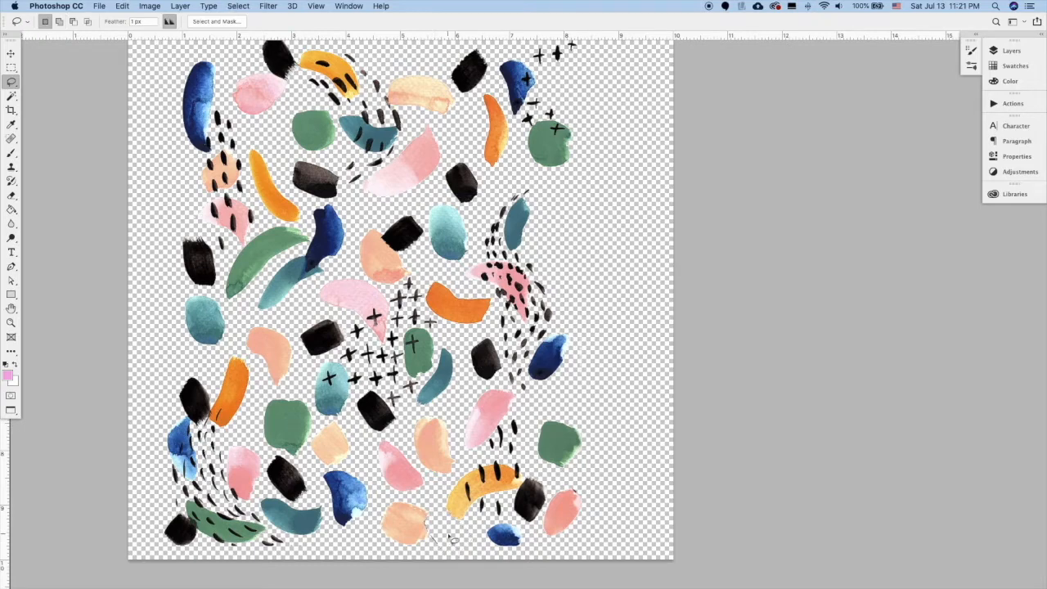
# Step: Lasso the black shape just below the group of crosses, copy it and paste it onto a new layer
pyautogui.moveTo(368, 393)
pyautogui.mouseDown()
pyautogui.moveTo(357, 416)
pyautogui.moveTo(372, 441)
pyautogui.moveTo(402, 434)
pyautogui.moveTo(382, 391)
pyautogui.mouseUp()
pyautogui.click(122, 6)
pyautogui.click(131, 83)
pyautogui.click(122, 5)
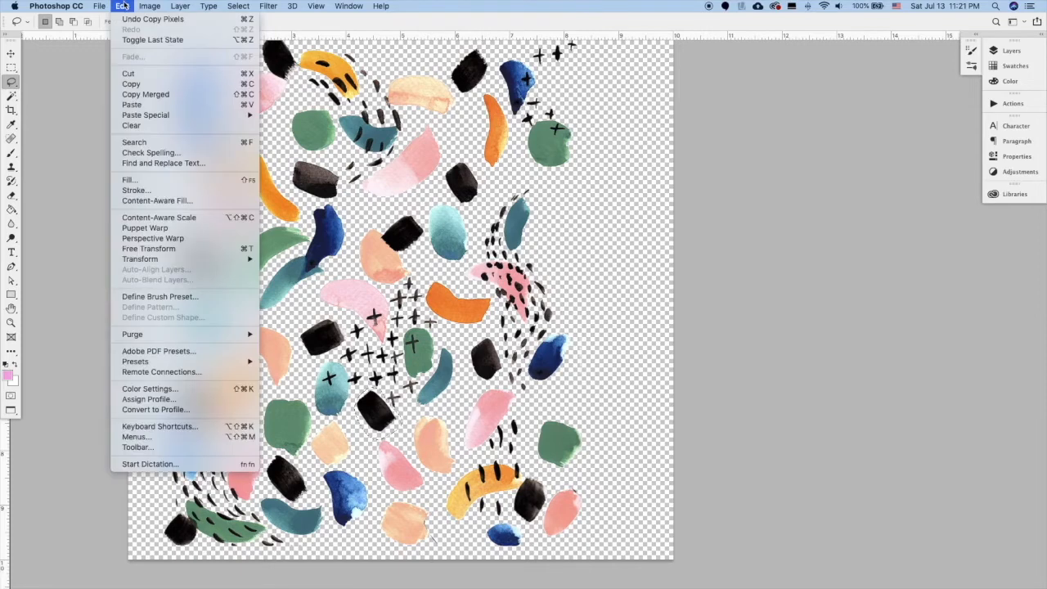
pyautogui.click(131, 105)
# Step: Move the pasted black shape into the gap between the bottom peach and yellow shapes and scale it to 114.99%
pyautogui.click(12, 53)
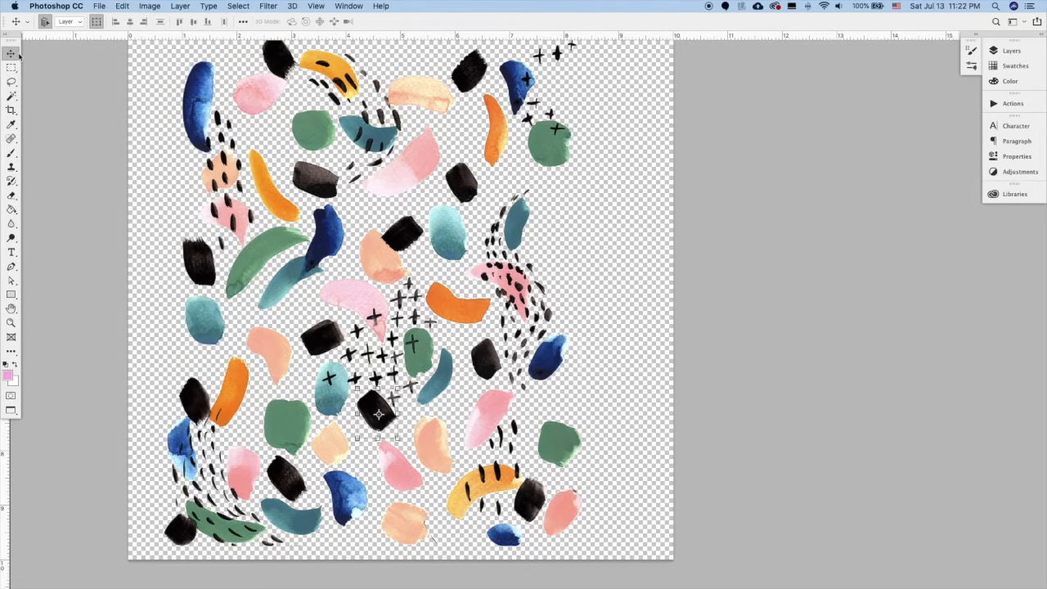
pyautogui.moveTo(379, 415); pyautogui.dragTo(466, 501)
pyautogui.moveTo(464, 554); pyautogui.dragTo(468, 560)
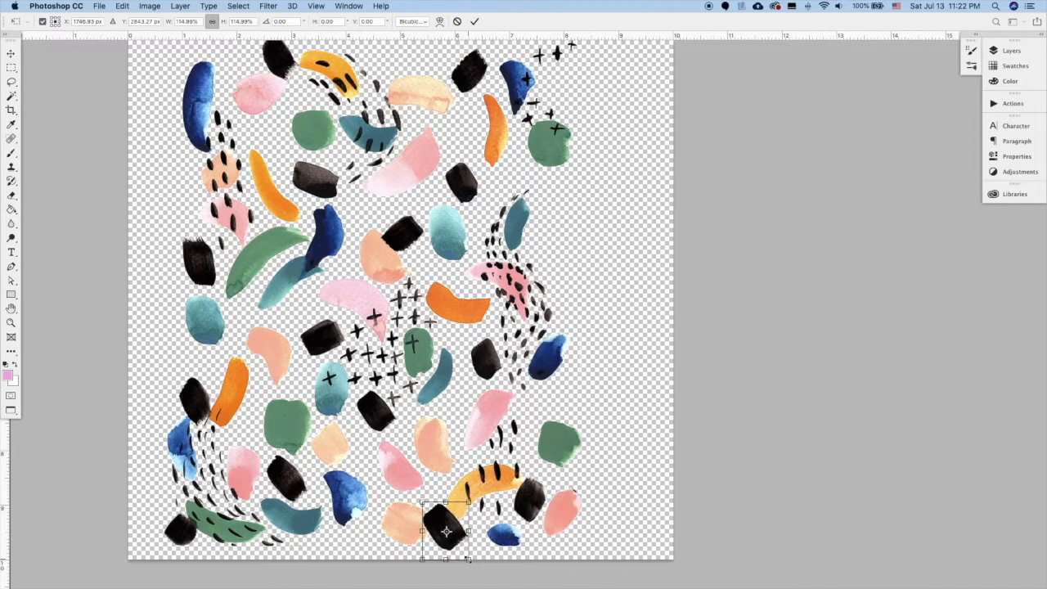
pyautogui.press('Return')
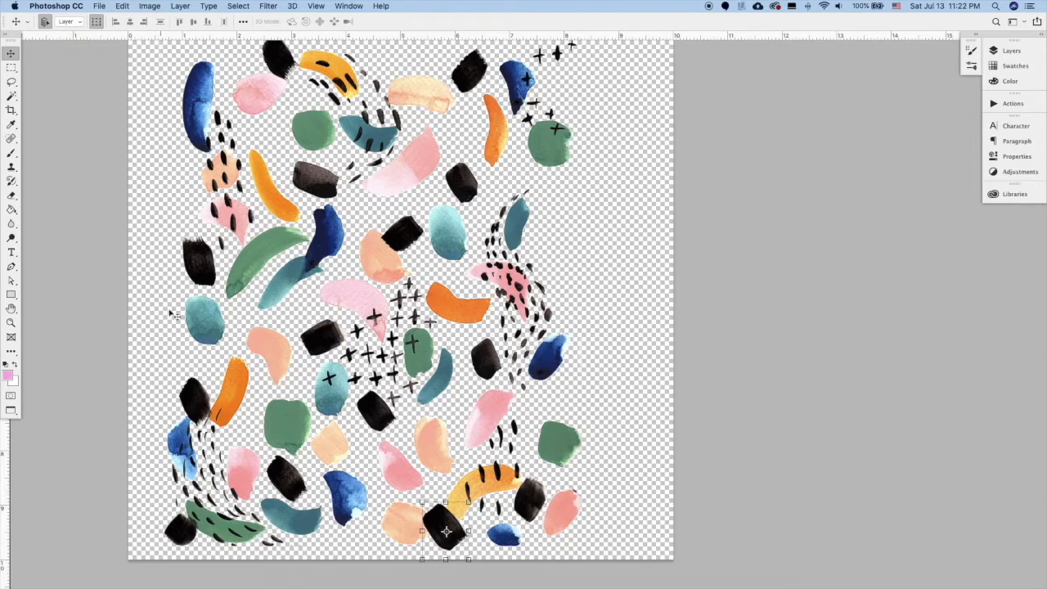
# Step: Merge Layer 1 with the img009 copy layer
pyautogui.moveTo(426, 195)
pyautogui.mouseDown()
pyautogui.moveTo(424, 229)
pyautogui.moveTo(415, 202)
pyautogui.mouseUp()
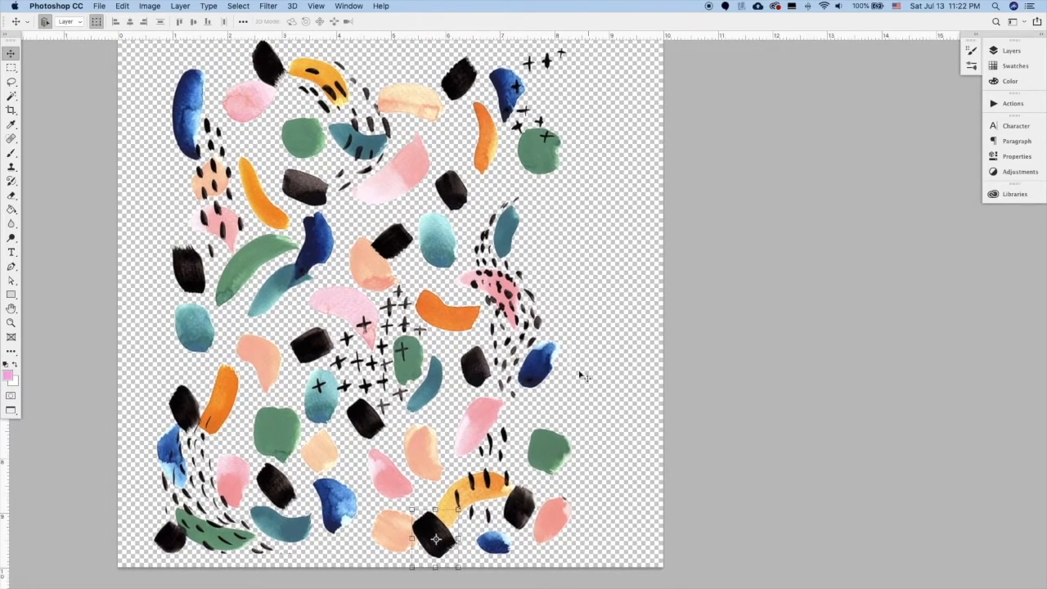
pyautogui.click(1011, 51)
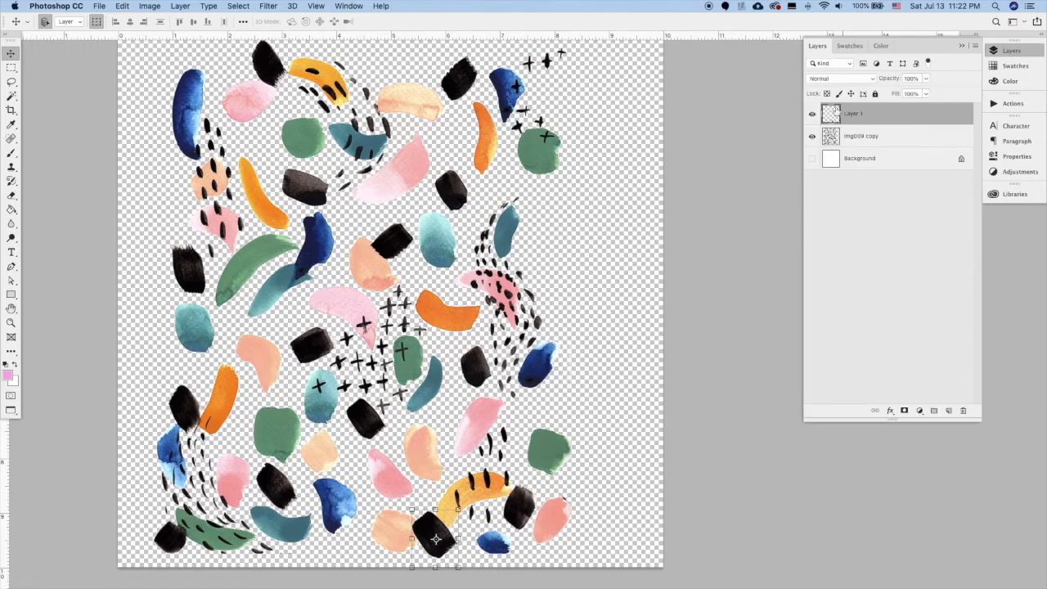
pyautogui.keyDown('shift'); pyautogui.click(877, 133); pyautogui.keyUp('shift')
pyautogui.click(974, 46)
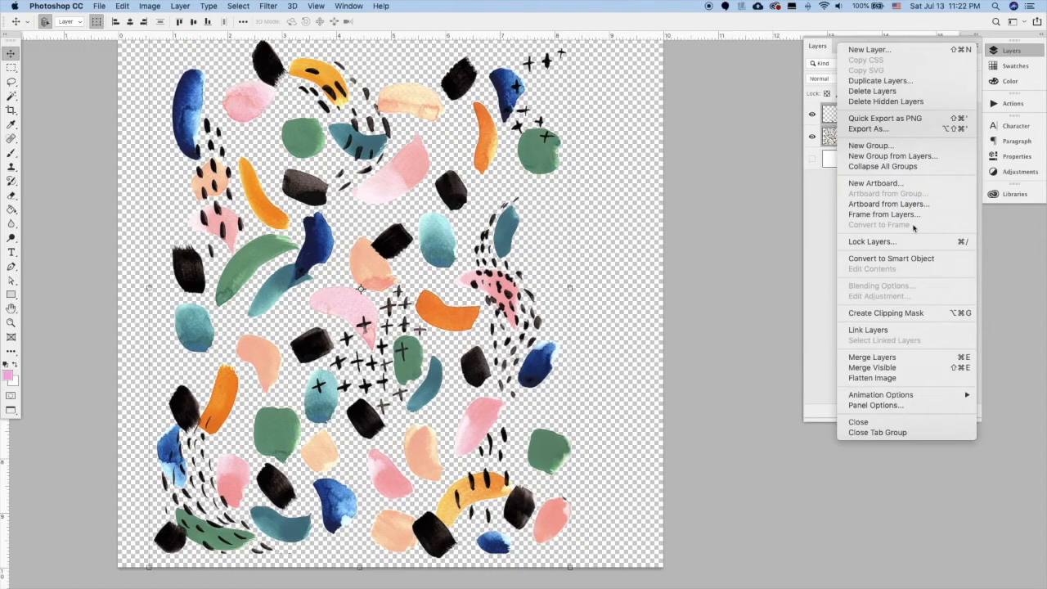
pyautogui.click(895, 358)
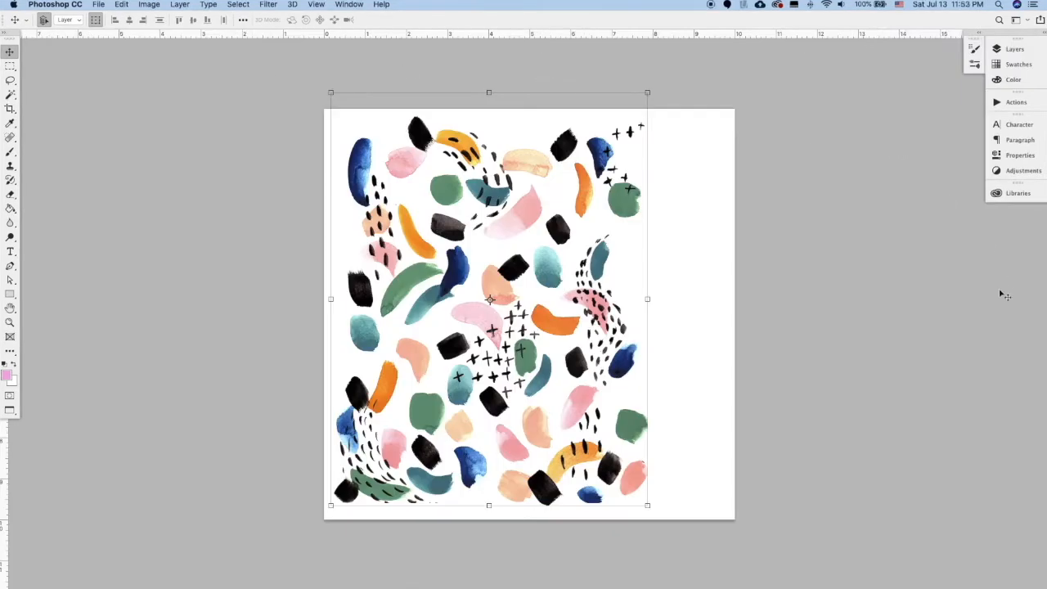
# Step: Move the artwork layer to the left so its shapes overhang the canvas's left edge
pyautogui.click(1014, 49)
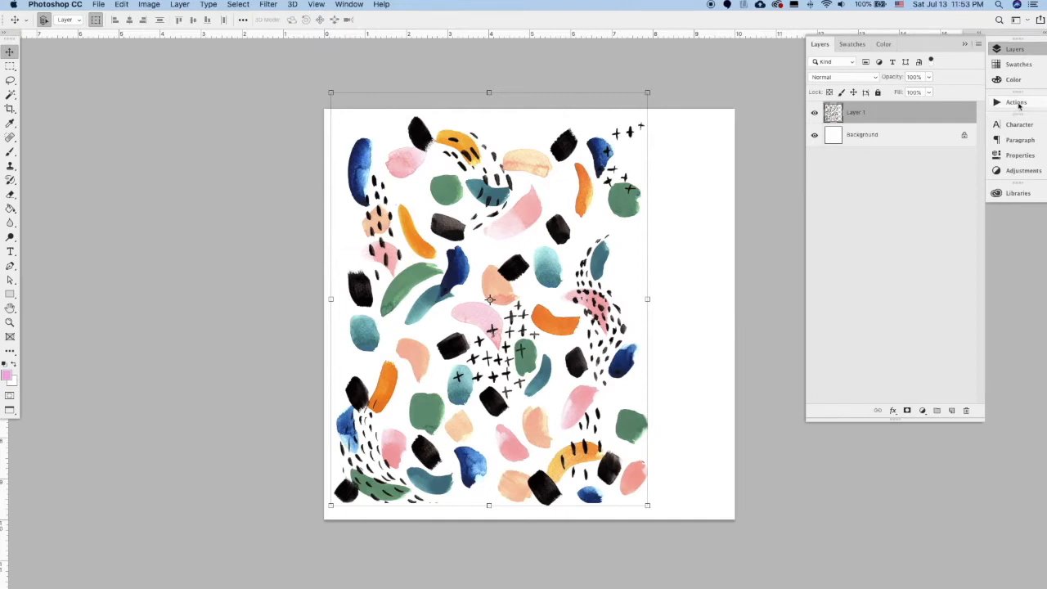
pyautogui.click(1016, 102)
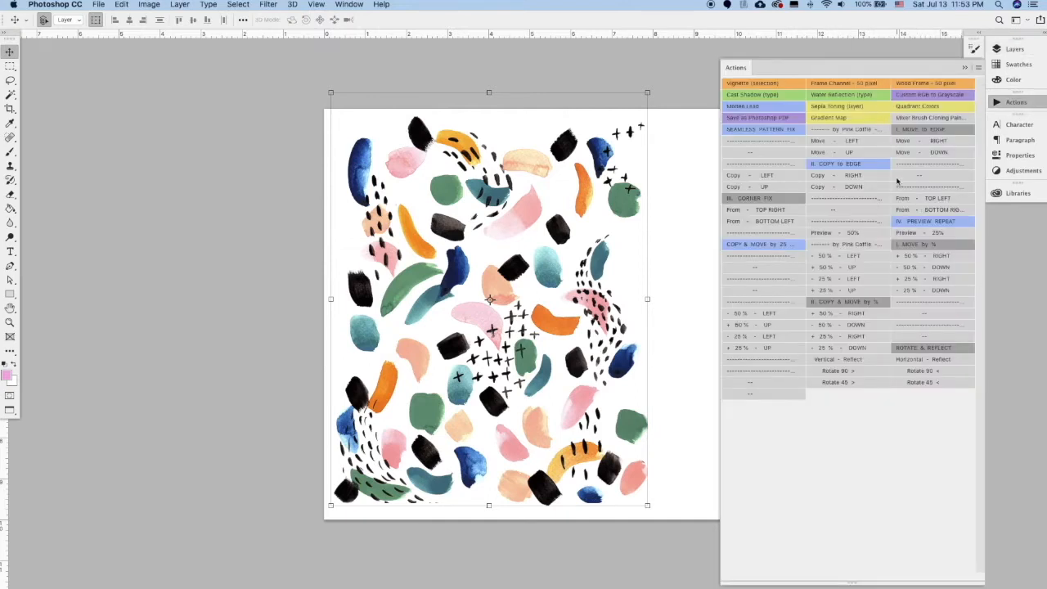
pyautogui.hscroll(10, 621, 262)
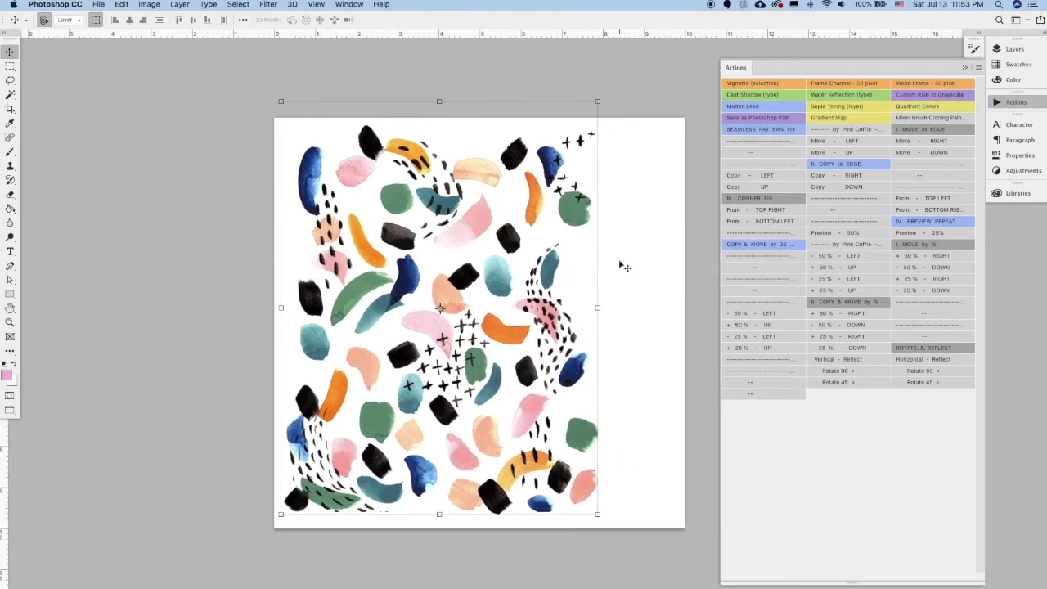
pyautogui.hscroll(2, 619, 262)
pyautogui.scroll(-2, 619, 262)
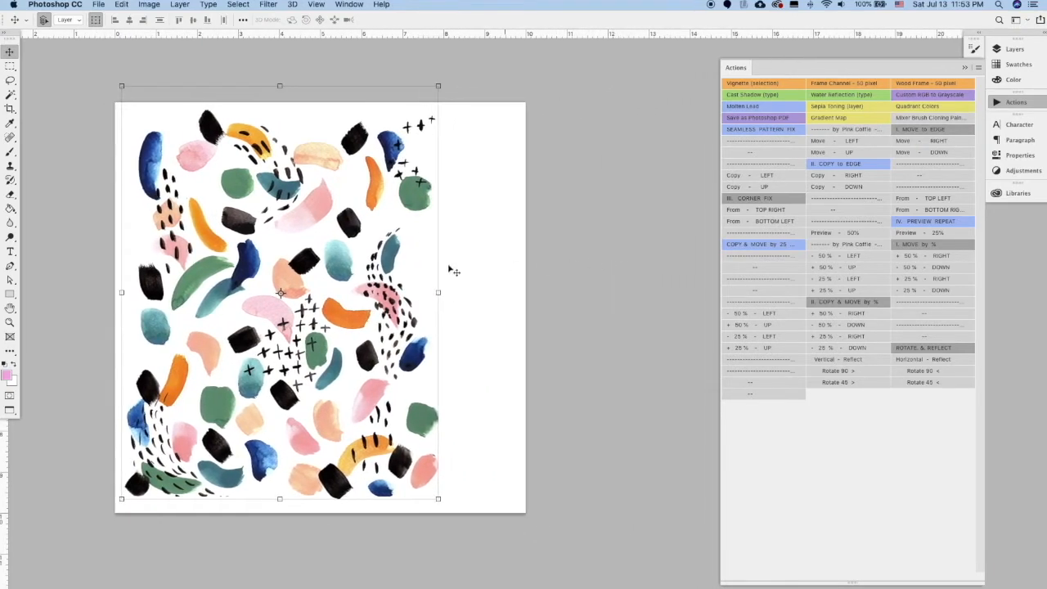
pyautogui.moveTo(390, 259); pyautogui.dragTo(343, 257)
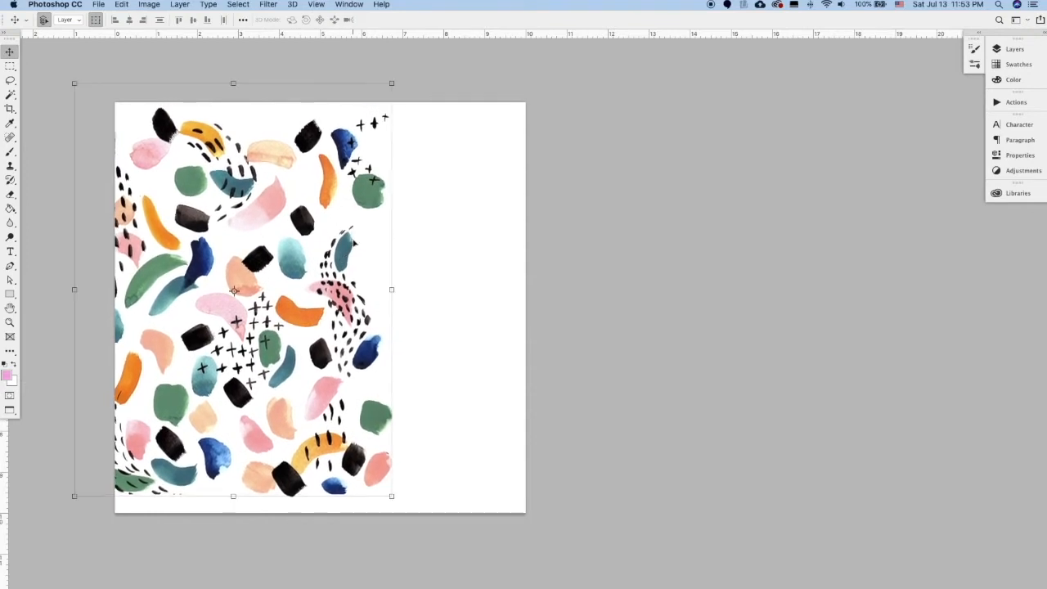
# Step: Run the Copy - RIGHT action to repeat the overhanging artwork at the canvas's right edge
pyautogui.click(1013, 51)
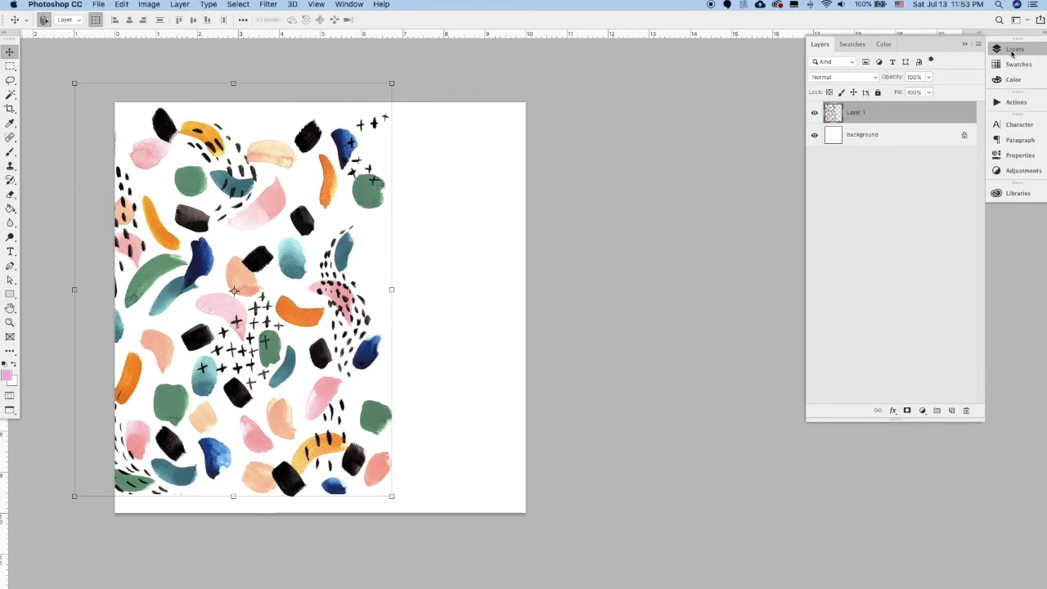
pyautogui.click(1010, 102)
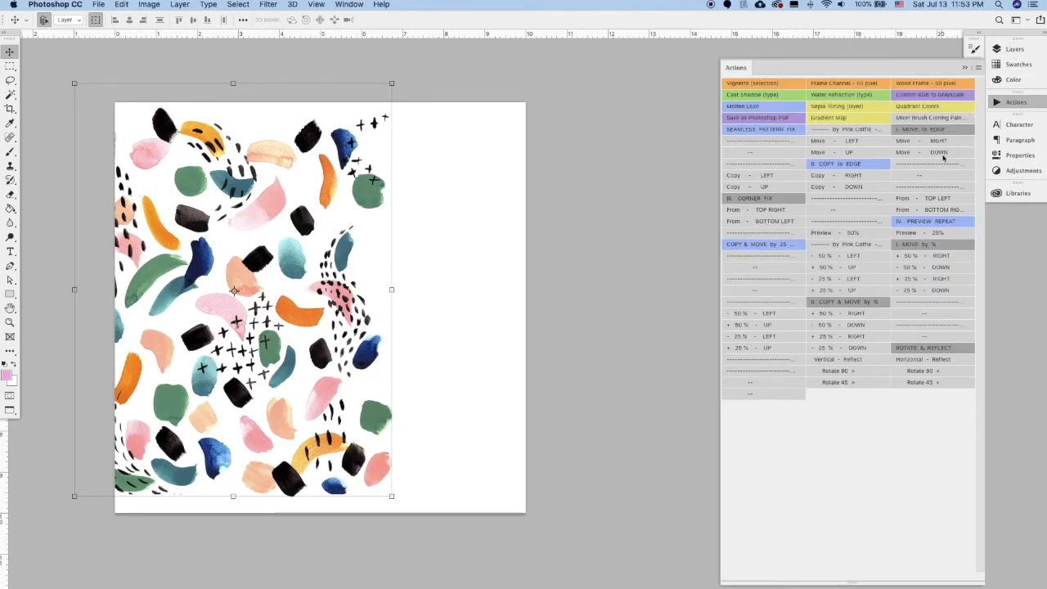
pyautogui.click(852, 175)
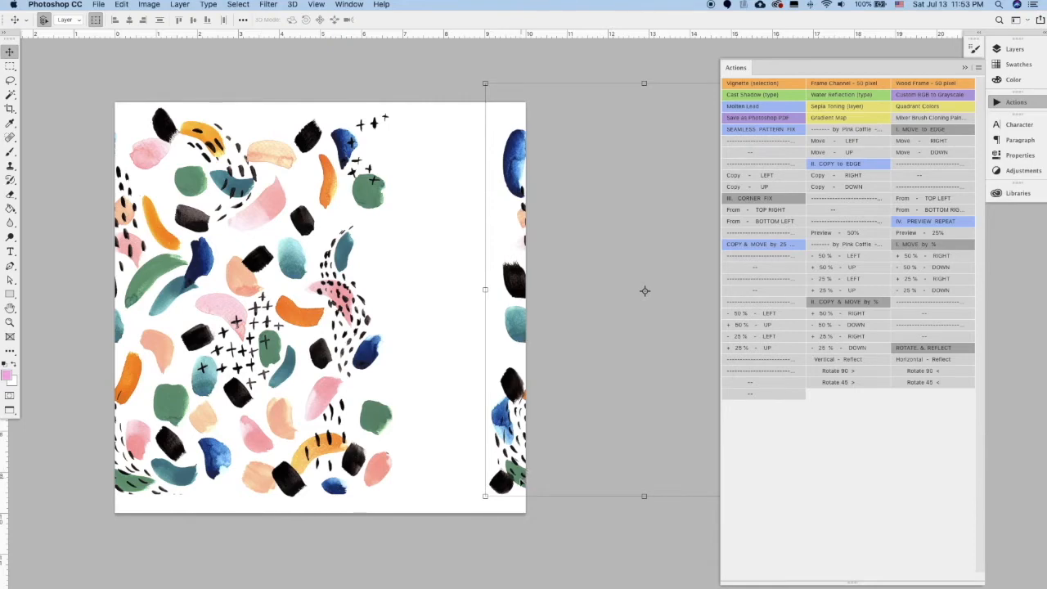
# Step: Move both artwork layers together upward and to the left so the shapes overhang the canvas's top edge
pyautogui.click(368, 356)
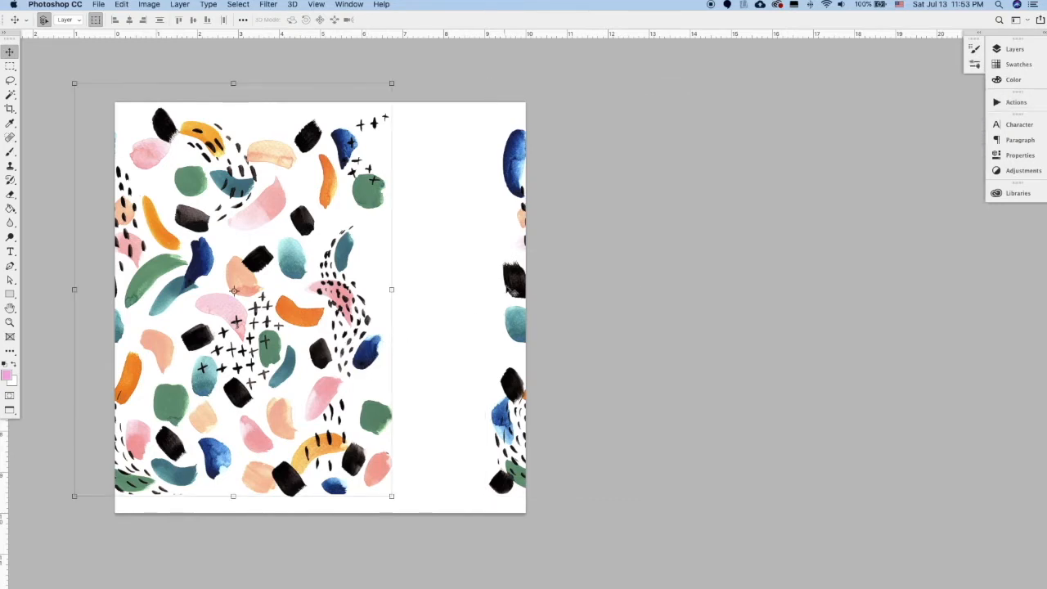
pyautogui.keyDown('shift'); pyautogui.click(513, 286); pyautogui.keyUp('shift')
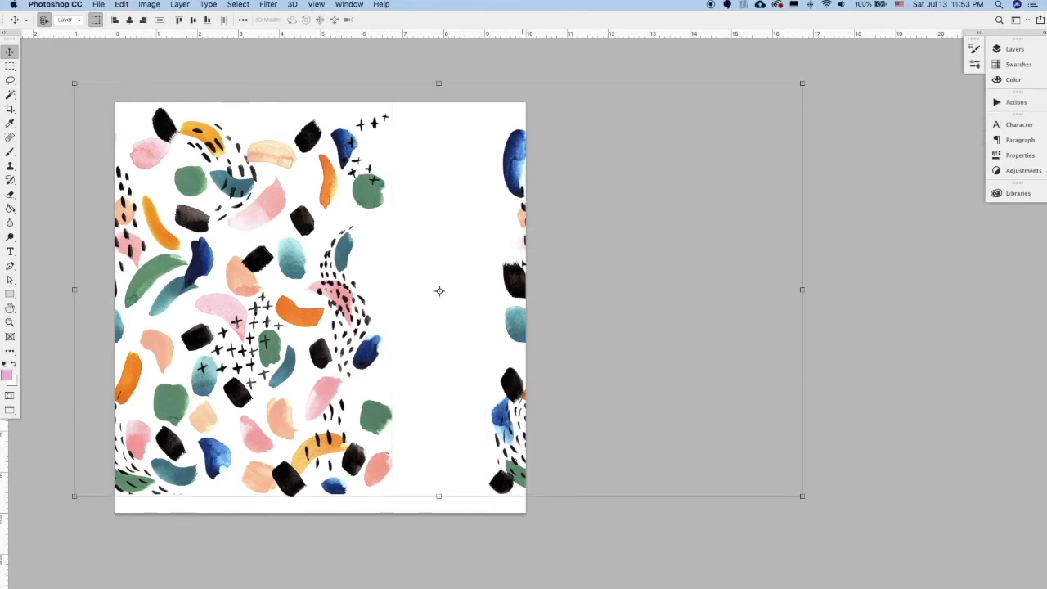
pyautogui.moveTo(516, 280); pyautogui.dragTo(515, 242)
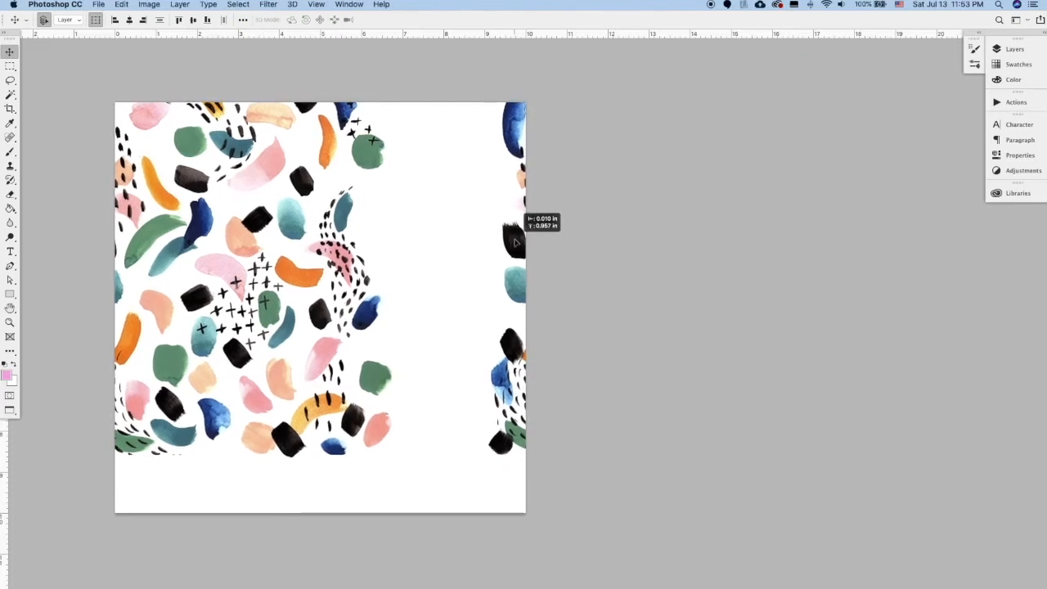
pyautogui.moveTo(516, 242); pyautogui.dragTo(449, 235)
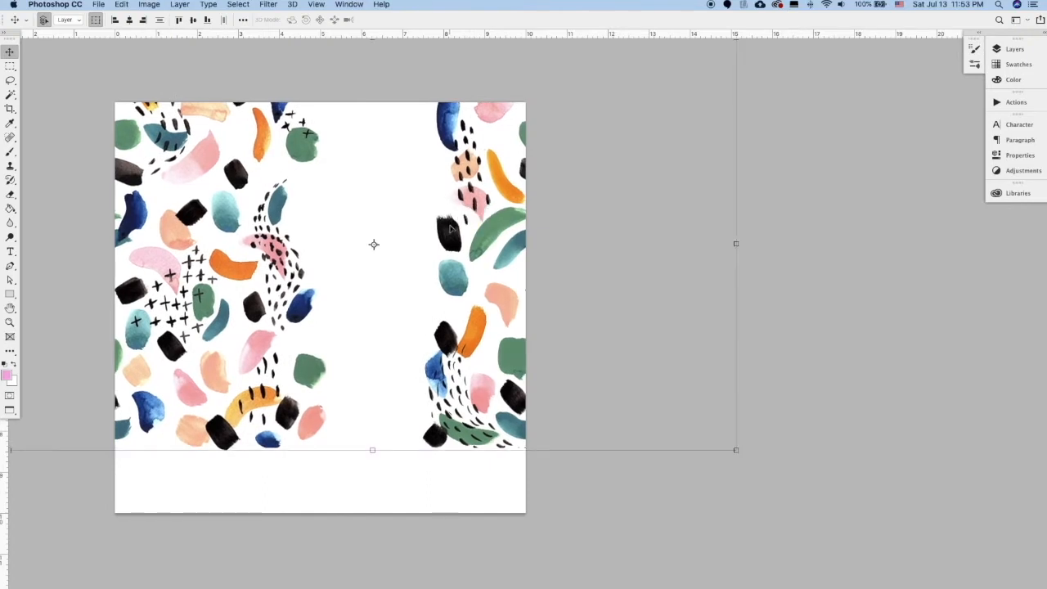
# Step: Merge Layer 1 copy with Layer 1
pyautogui.click(1021, 54)
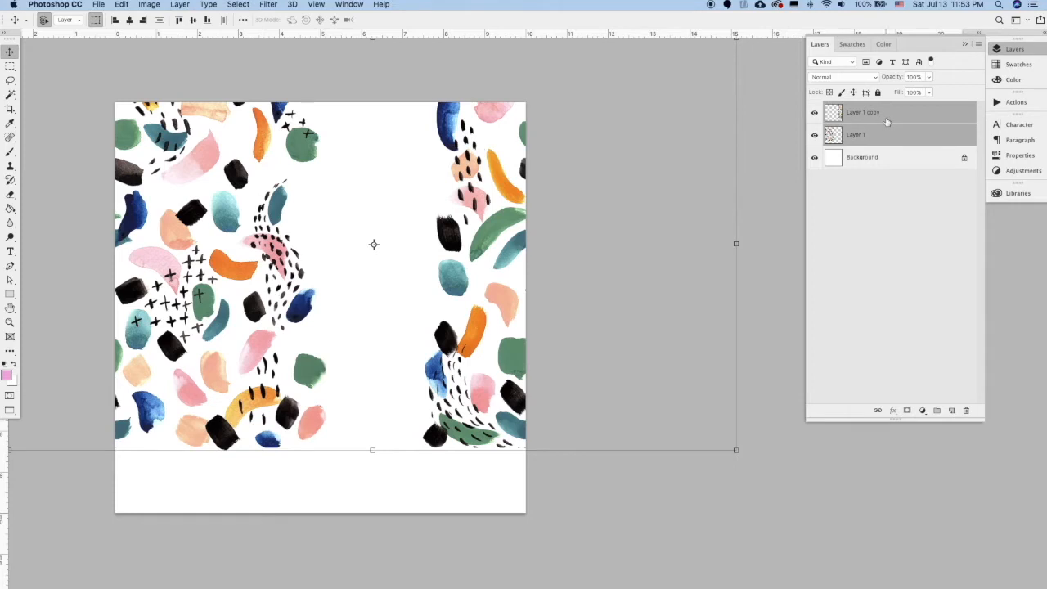
pyautogui.click(979, 47)
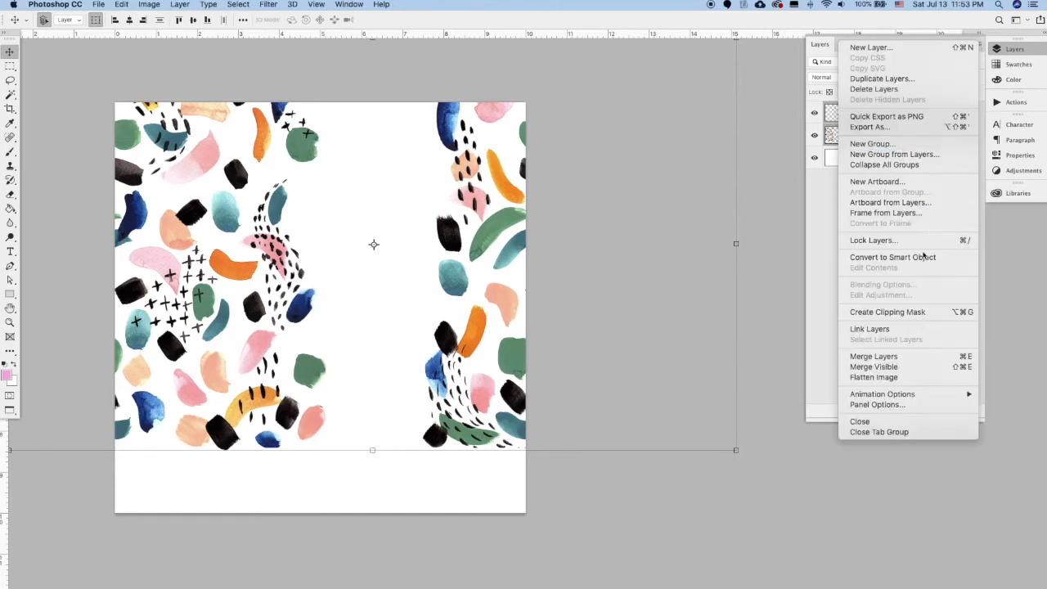
pyautogui.click(902, 358)
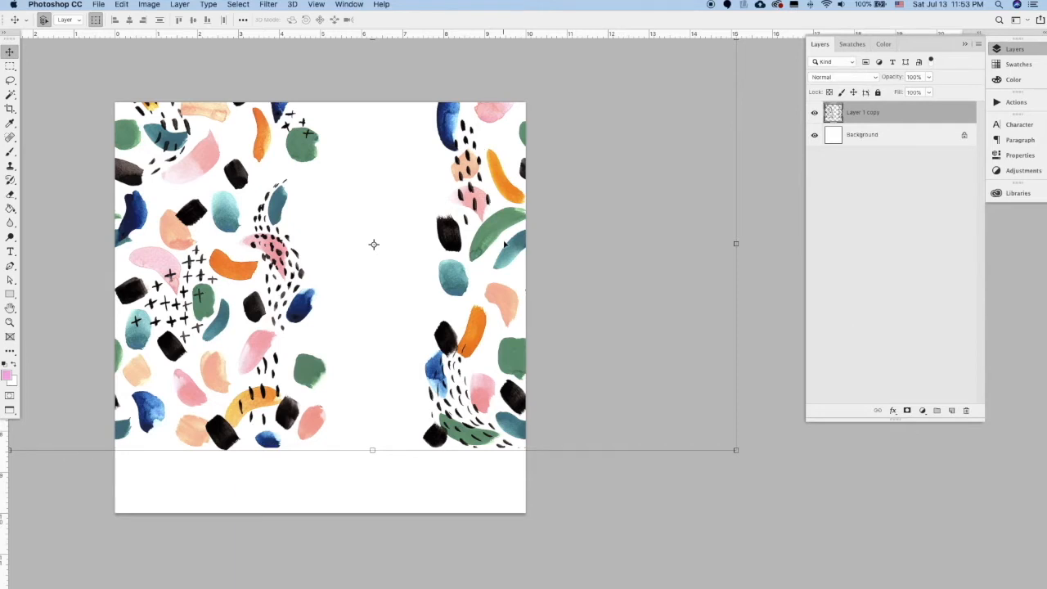
# Step: Run the Copy - DOWN action on the artwork and merge the new copy with Layer 1 copy
pyautogui.click(1014, 102)
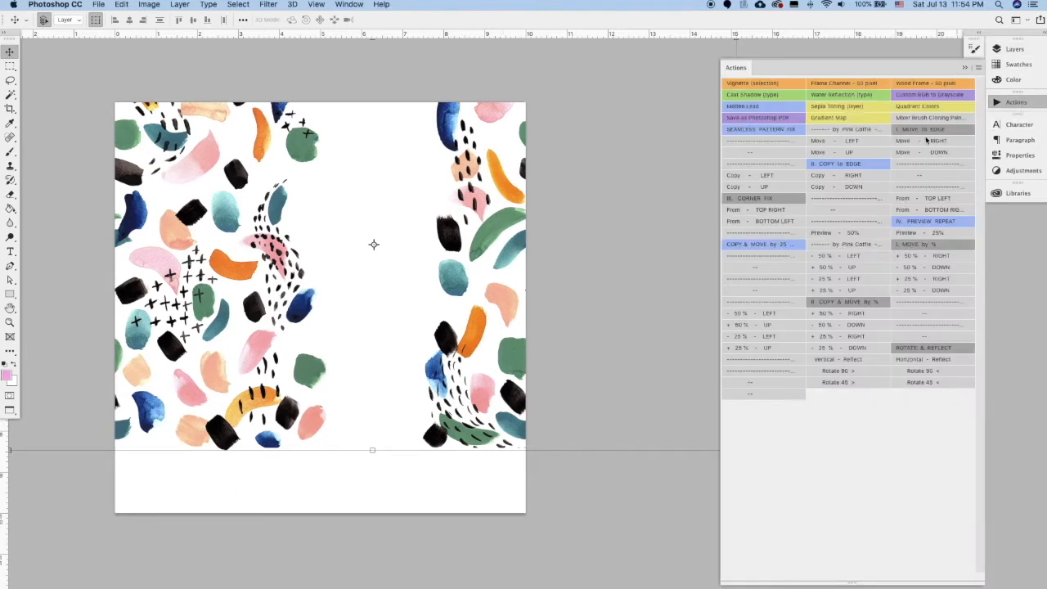
pyautogui.click(855, 187)
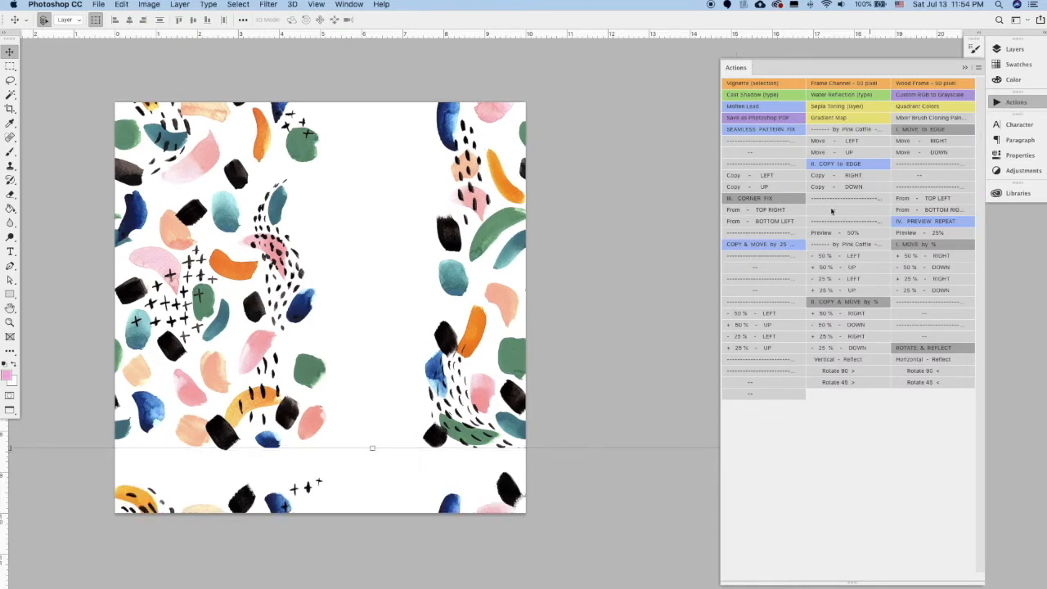
pyautogui.click(1014, 51)
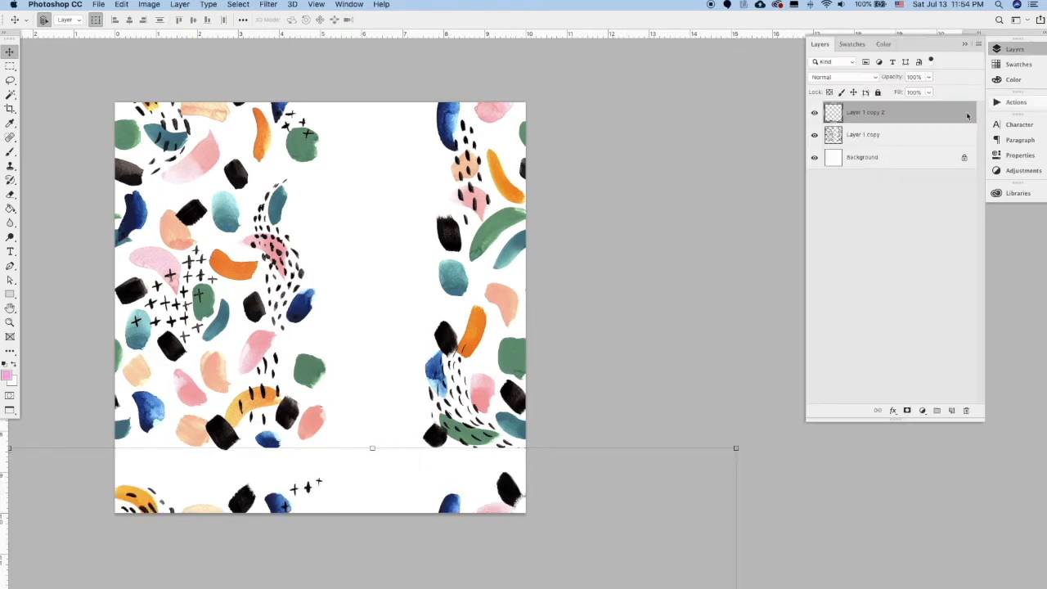
pyautogui.keyDown('shift'); pyautogui.click(874, 136); pyautogui.keyUp('shift')
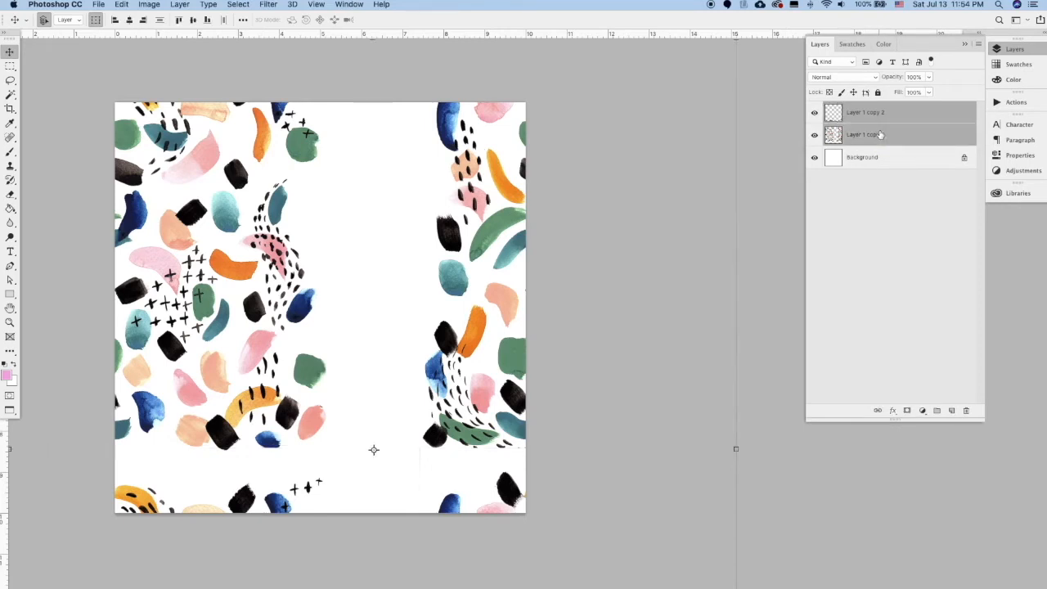
pyautogui.click(978, 43)
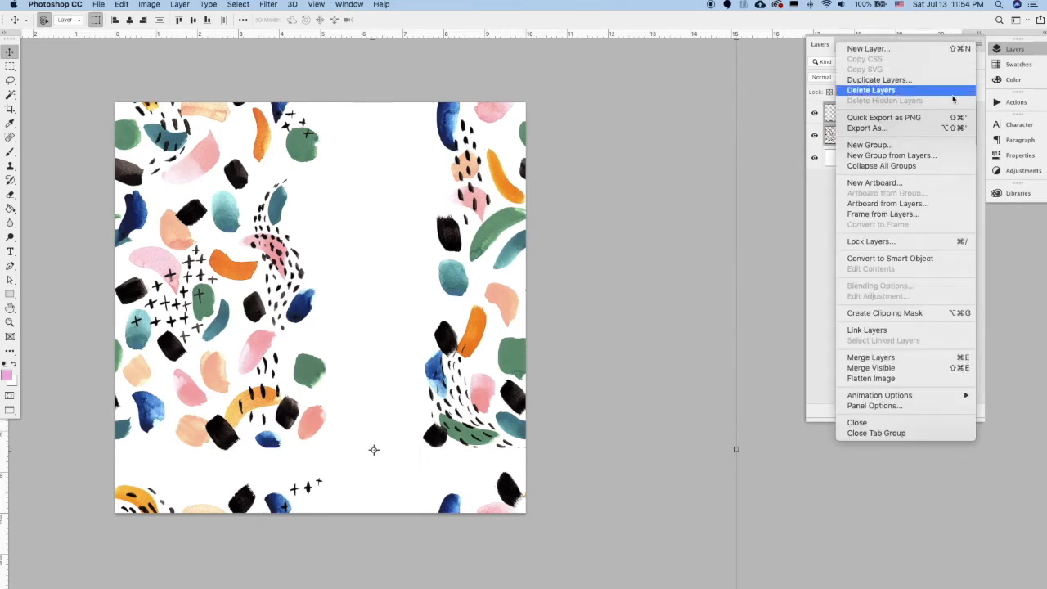
pyautogui.click(905, 358)
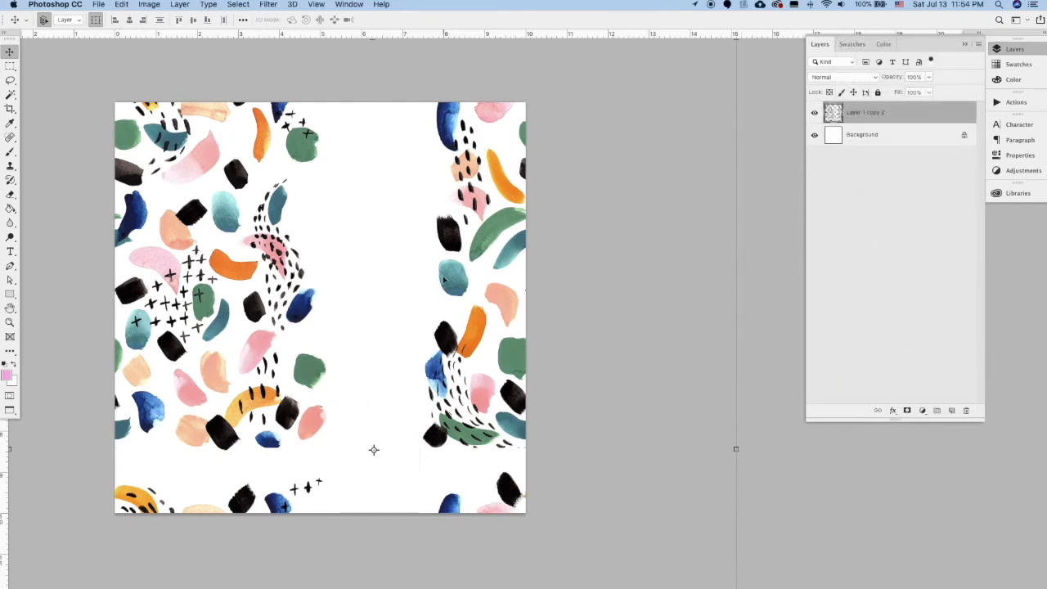
# Step: Copy the cluster of pink crescent, plus signs and neighbouring green, teal and orange shapes into the tile's empty upper middle area
pyautogui.press('super+minus')
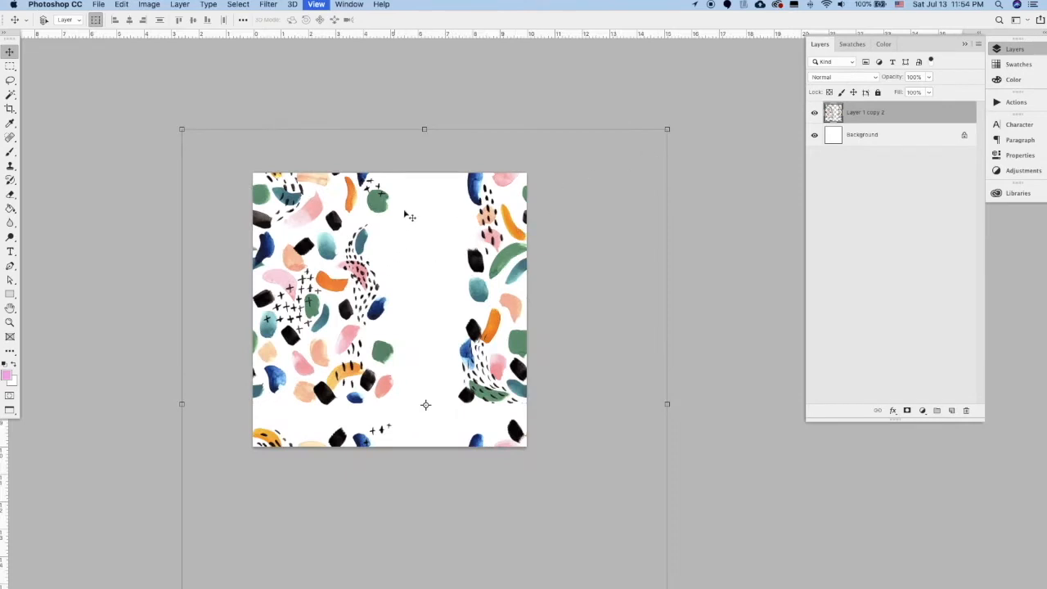
pyautogui.press('super')
pyautogui.press('super+plus')
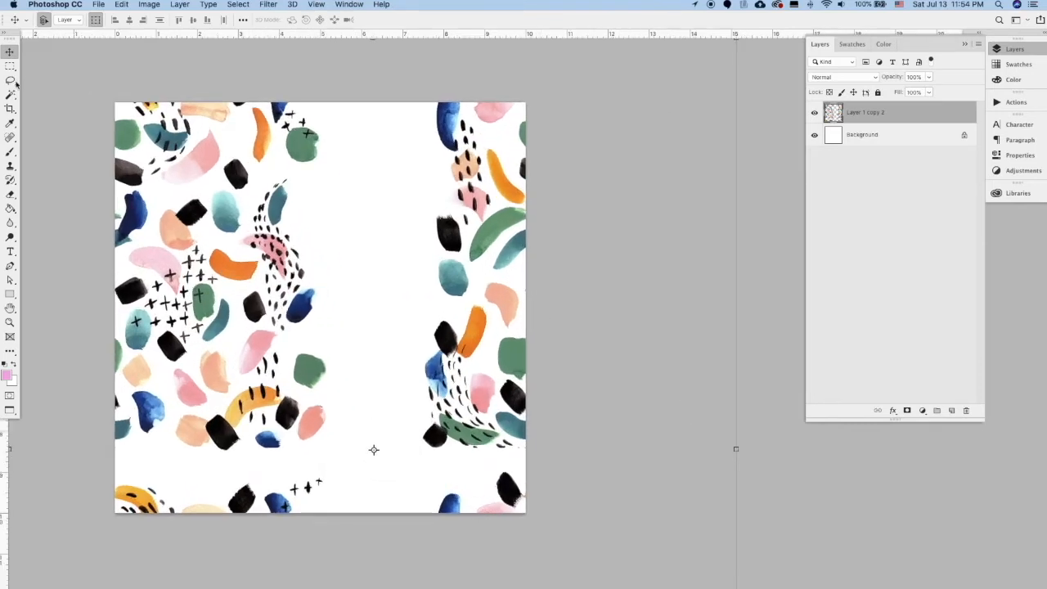
pyautogui.click(14, 82)
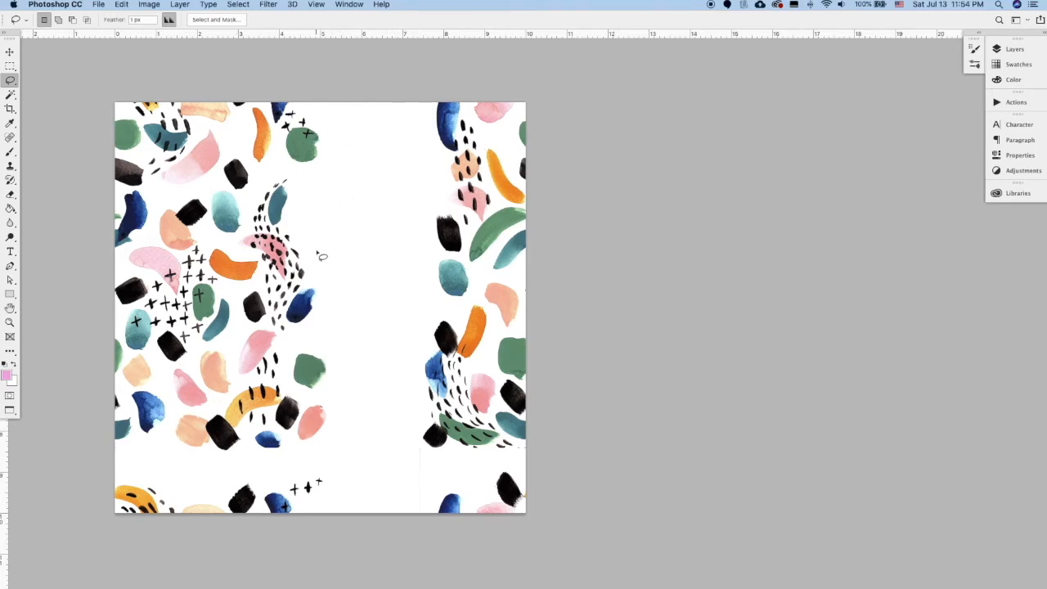
pyautogui.moveTo(199, 197)
pyautogui.mouseDown()
pyautogui.moveTo(159, 216)
pyautogui.moveTo(154, 328)
pyautogui.moveTo(254, 246)
pyautogui.moveTo(393, 187)
pyautogui.moveTo(440, 105)
pyautogui.moveTo(401, 115)
pyautogui.mouseUp()
pyautogui.press('v')
pyautogui.click(11, 80)
pyautogui.hotkey('ctrl', 't')
pyautogui.moveTo(448, 106); pyautogui.dragTo(458, 139)
pyautogui.press('Return')
pyautogui.click(1015, 102)
pyautogui.click(1012, 49)
# Step: Copy the orange crescent into the gap beside the dotted teal shape, then select its layer with the artwork layer
pyautogui.click(10, 80)
pyautogui.moveTo(198, 196); pyautogui.dragTo(254, 245)
pyautogui.moveTo(227, 266)
pyautogui.mouseDown()
pyautogui.moveTo(409, 336)
pyautogui.moveTo(355, 221)
pyautogui.moveTo(312, 202)
pyautogui.mouseUp()
pyautogui.press('l')
pyautogui.hotkey('ctrl', 't')
pyautogui.click(1016, 49)
pyautogui.keyDown('shift'); pyautogui.click(900, 158); pyautogui.keyUp('shift')
# Step: Copy the blue shape from the tile's lower left into the gap below the upper teal crescent and transform it
pyautogui.press('l')
pyautogui.moveTo(123, 352)
pyautogui.mouseDown()
pyautogui.moveTo(137, 426)
pyautogui.moveTo(337, 258)
pyautogui.mouseUp()
pyautogui.press('super+t')
pyautogui.moveTo(337, 259); pyautogui.dragTo(430, 187)
pyautogui.press('Return')
# Step: Copy the upper teal oval into the tile's lower-left gap and rotate it to lie nearly horizontal
pyautogui.moveTo(242, 157); pyautogui.dragTo(246, 163)
pyautogui.moveTo(229, 200); pyautogui.dragTo(176, 465)
pyautogui.press('super+t')
pyautogui.moveTo(205, 499); pyautogui.dragTo(196, 454)
pyautogui.press('Return')
# Step: Run the Copy - RIGHT action to repeat the overhanging artwork at the opposite edge
pyautogui.click(1015, 102)
pyautogui.click(848, 175)
pyautogui.click(1014, 49)
# Step: Copy the green shape beside the lower-left teal oval and the blue shape into the gap below the lower plus-sign cluster
pyautogui.moveTo(328, 353); pyautogui.dragTo(327, 352)
pyautogui.press('v')
pyautogui.moveTo(309, 371)
pyautogui.mouseDown()
pyautogui.moveTo(204, 474)
pyautogui.moveTo(236, 465)
pyautogui.mouseUp()
pyautogui.press('Return')
pyautogui.press('l')
pyautogui.press('v')
pyautogui.moveTo(413, 184); pyautogui.dragTo(347, 446)
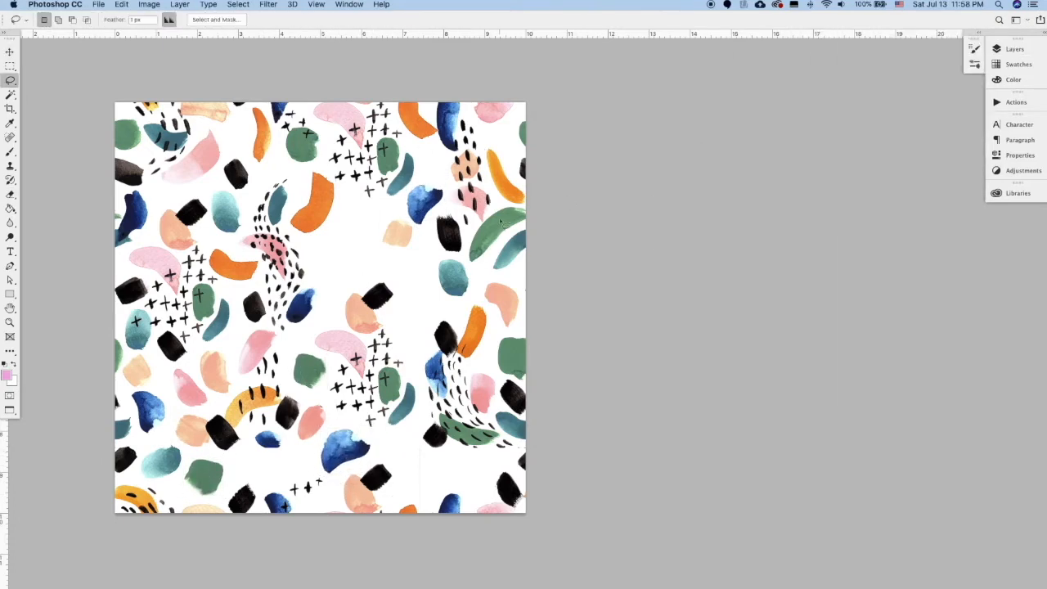
# Step: Copy and rotate the peach crescent below the dotted green shape, and copy the small blue oval into the gap beside it
pyautogui.moveTo(216, 364)
pyautogui.mouseDown()
pyautogui.moveTo(455, 462)
pyautogui.moveTo(438, 458)
pyautogui.mouseUp()
pyautogui.moveTo(479, 442); pyautogui.dragTo(479, 499)
pyautogui.press('Return')
pyautogui.click(1012, 49)
pyautogui.press('l')
pyautogui.moveTo(286, 448); pyautogui.dragTo(285, 446)
pyautogui.press('v')
pyautogui.moveTo(268, 440); pyautogui.dragTo(476, 470)
# Step: Shift the black shape touching the upper-left peach shape slightly upward
pyautogui.press('l')
pyautogui.moveTo(205, 196); pyautogui.dragTo(202, 187)
pyautogui.press('v')
# Step: Copy the teal crescent into the gap beside the bottom green shape and the gap above the middle peach shape
pyautogui.press('l')
pyautogui.moveTo(412, 155); pyautogui.dragTo(260, 463)
pyautogui.moveTo(280, 495)
pyautogui.mouseDown()
pyautogui.moveTo(276, 444)
pyautogui.moveTo(331, 292)
pyautogui.mouseUp()
pyautogui.press('Return')
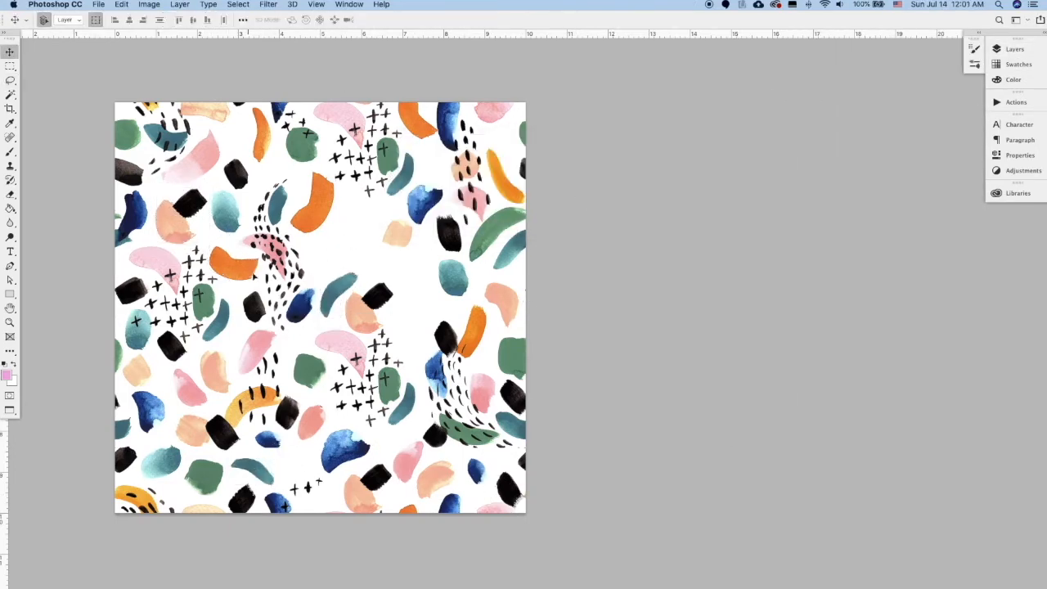
# Step: Copy the orange crescent onto the plus signs near the tile's bottom edge and merge the layers
pyautogui.moveTo(249, 273); pyautogui.dragTo(310, 479)
pyautogui.press('Return')
pyautogui.click(1015, 49)
pyautogui.keyDown('shift'); pyautogui.click(874, 129); pyautogui.keyUp('shift')
pyautogui.press('super+e')
# Step: Copy the large pink crescent into the gap between the middle black shape and the teal oval
pyautogui.press('l')
pyautogui.moveTo(192, 155); pyautogui.dragTo(417, 277)
pyautogui.click(1015, 49)
# Step: Copy the dark blue shape into the gap above the middle black shape and rotate it
pyautogui.click(10, 80)
pyautogui.press('super+c')
pyautogui.press('super+v')
pyautogui.press('v')
pyautogui.moveTo(314, 288); pyautogui.dragTo(356, 235)
pyautogui.moveTo(382, 250)
pyautogui.mouseDown()
pyautogui.moveTo(375, 209)
pyautogui.moveTo(374, 260)
pyautogui.mouseUp()
pyautogui.press('Return')
pyautogui.click(1014, 49)
pyautogui.keyDown('shift'); pyautogui.click(869, 136); pyautogui.keyUp('shift')
# Step: Copy the coral shape into the gap below the upper orange crescent and the gap below the vertical pink crescent
pyautogui.moveTo(305, 403); pyautogui.dragTo(328, 249)
pyautogui.moveTo(328, 249); pyautogui.dragTo(421, 330)
pyautogui.press('Return')
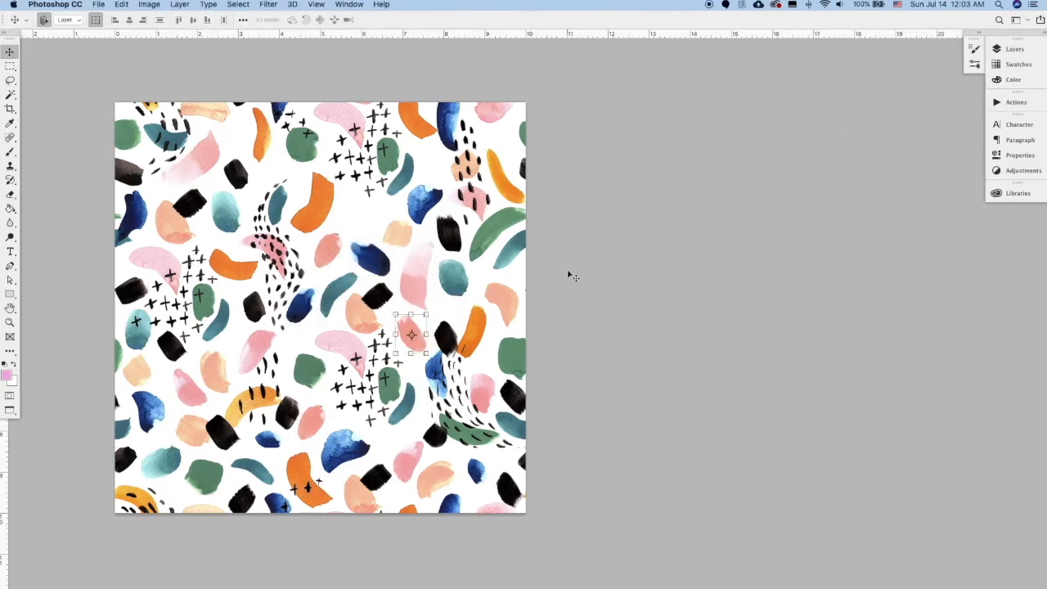
# Step: Duplicate the green shape and move the copy into the gap between the upper orange crescent and the blue shape
pyautogui.click(1014, 49)
pyautogui.press('l')
pyautogui.moveTo(314, 349); pyautogui.dragTo(313, 350)
pyautogui.press('super+j')
pyautogui.press('v')
pyautogui.moveTo(309, 370)
pyautogui.mouseDown()
pyautogui.moveTo(365, 203)
pyautogui.moveTo(390, 214)
pyautogui.mouseUp()
pyautogui.press('Return')
# Step: Select the narrow orange crescent near the tile's top edge, then rotate and reposition it to fill the surrounding gap
pyautogui.press('l')
pyautogui.moveTo(270, 109); pyautogui.dragTo(269, 111)
pyautogui.moveTo(262, 110); pyautogui.dragTo(269, 120)
pyautogui.press('Return')
pyautogui.press('super+minus')
pyautogui.press('super+plus')
pyautogui.moveTo(299, 167); pyautogui.dragTo(302, 136)
pyautogui.press('Return')
# Step: Select the entire canvas with the merged artwork layer active
pyautogui.press('v')
pyautogui.press('super+minus')
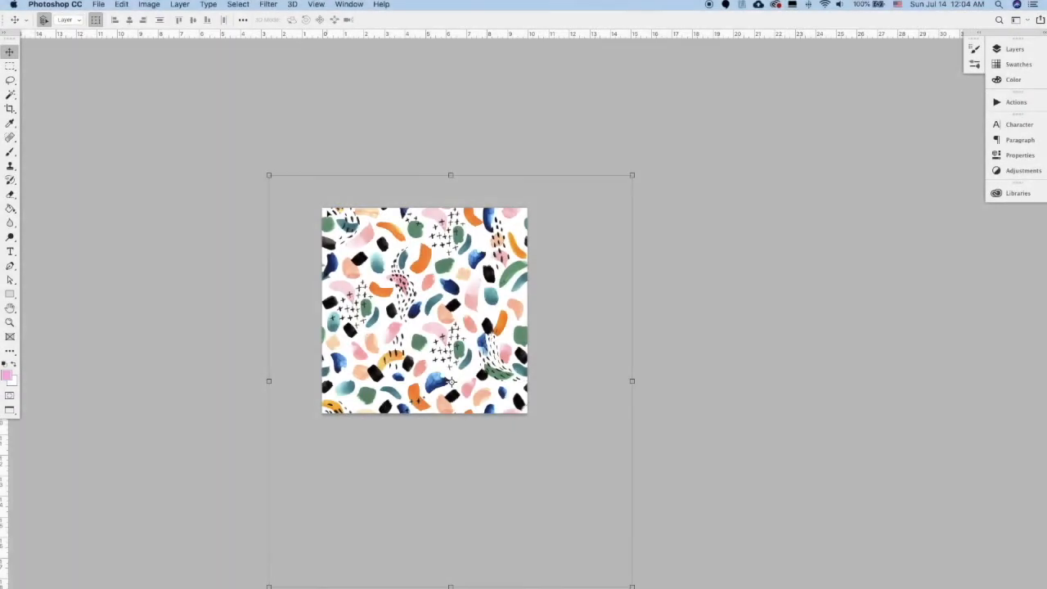
pyautogui.press('super+plus')
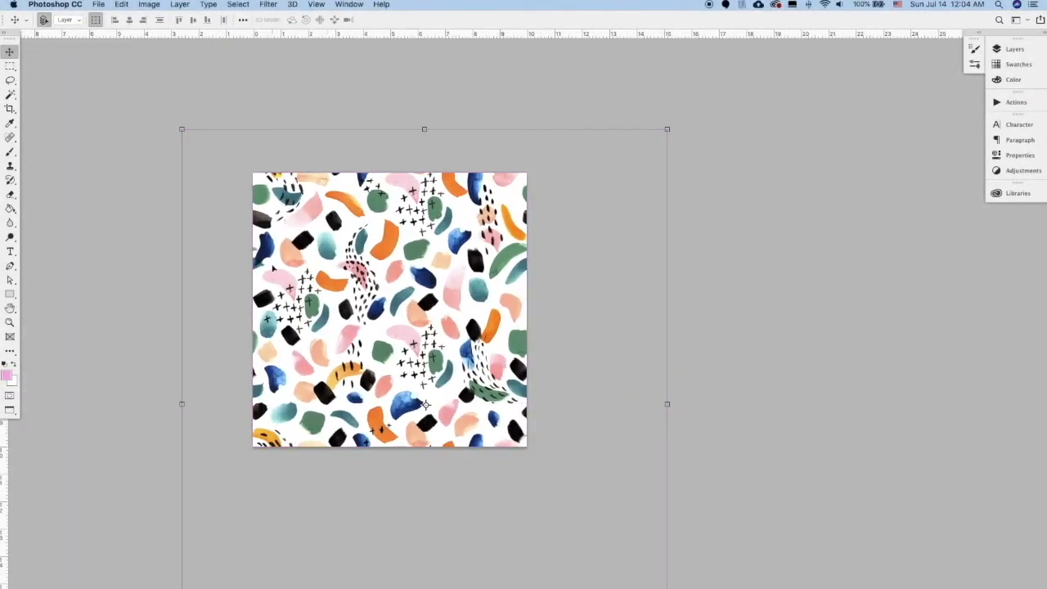
pyautogui.press('super+a')
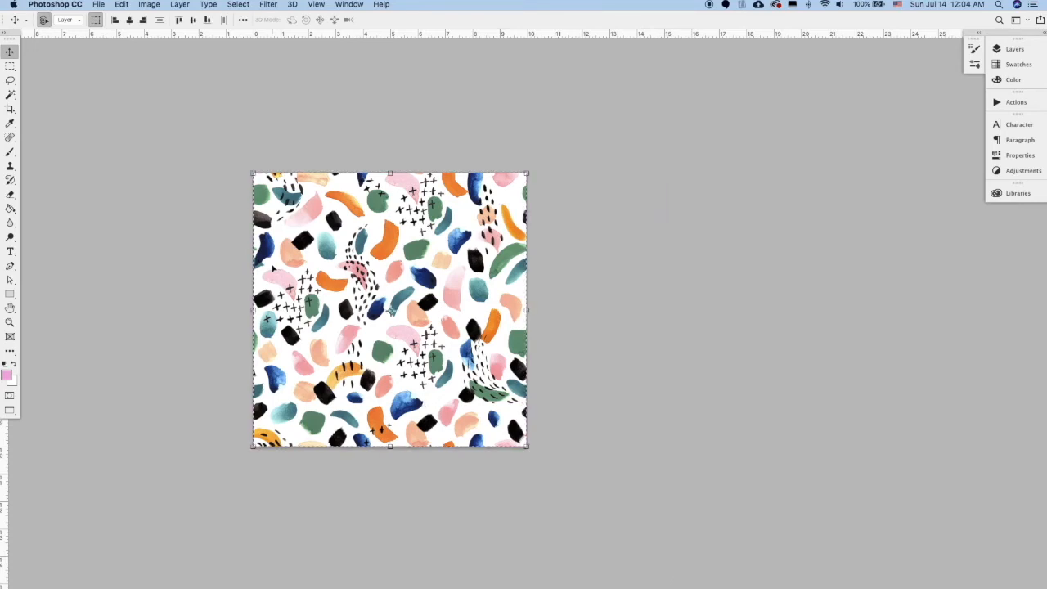
pyautogui.click(1015, 54)
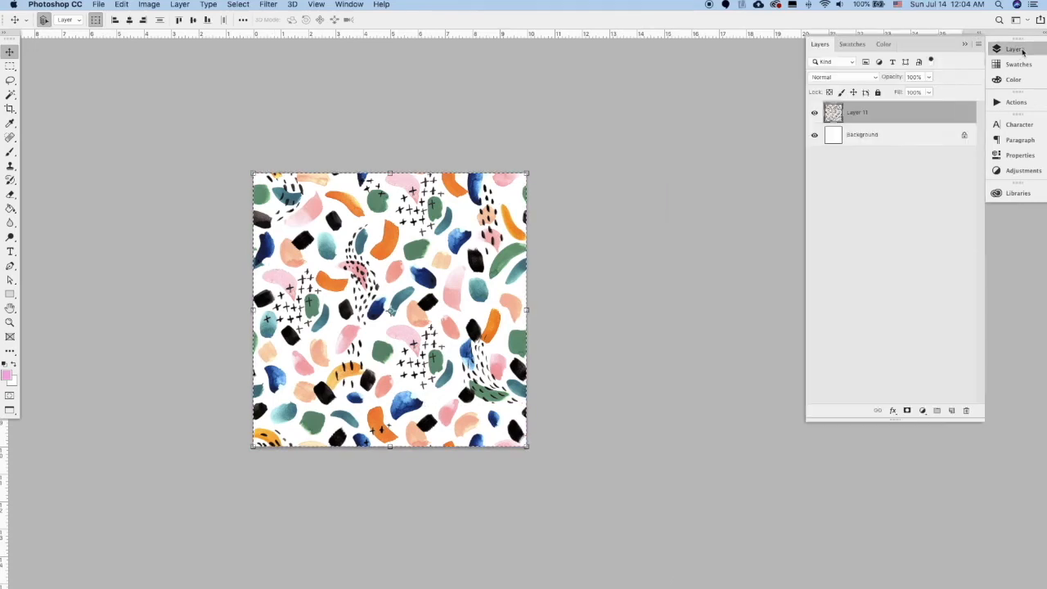
pyautogui.click(1022, 52)
# Step: Define the selected tile as a pattern named Pattern 2019 Abstract
pyautogui.click(99, 4)
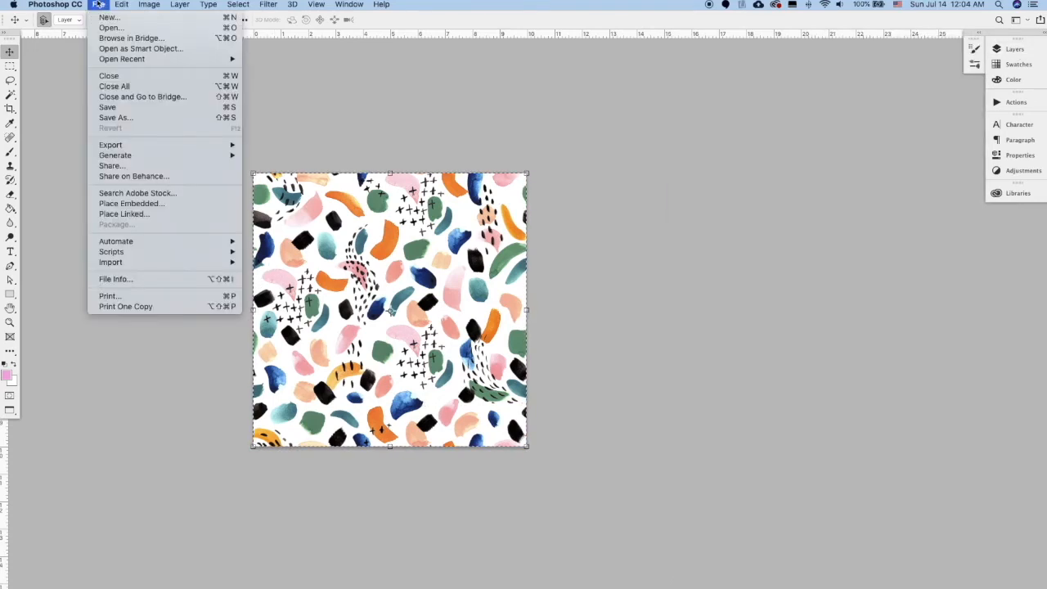
pyautogui.moveTo(120, 4)
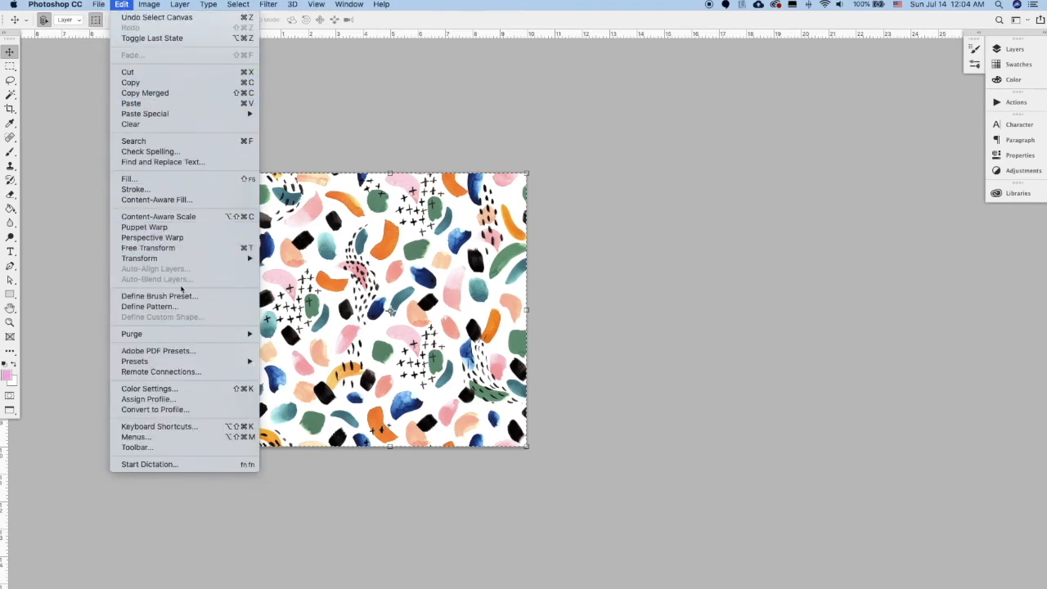
pyautogui.click(179, 306)
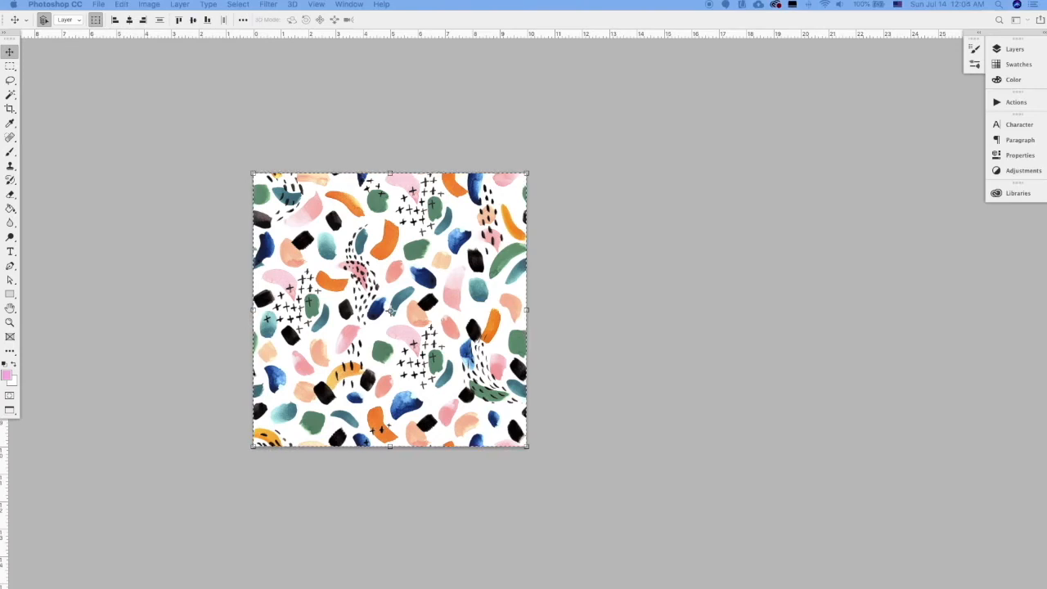
pyautogui.moveTo(1037, 403); pyautogui.dragTo(241, 97)
pyautogui.press('Right')
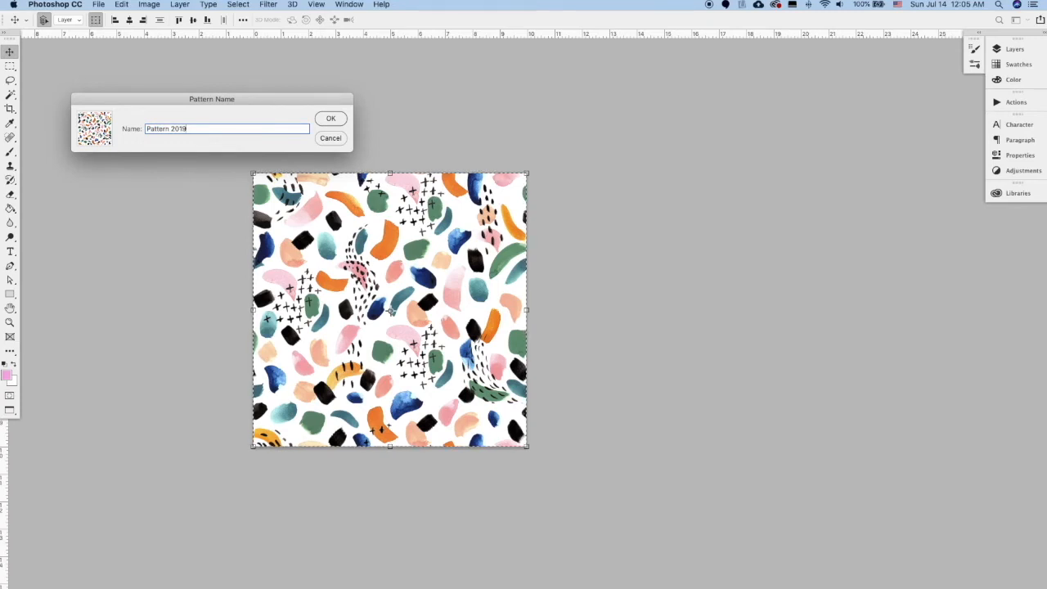
pyautogui.write('Abstract')
pyautogui.press('Return')
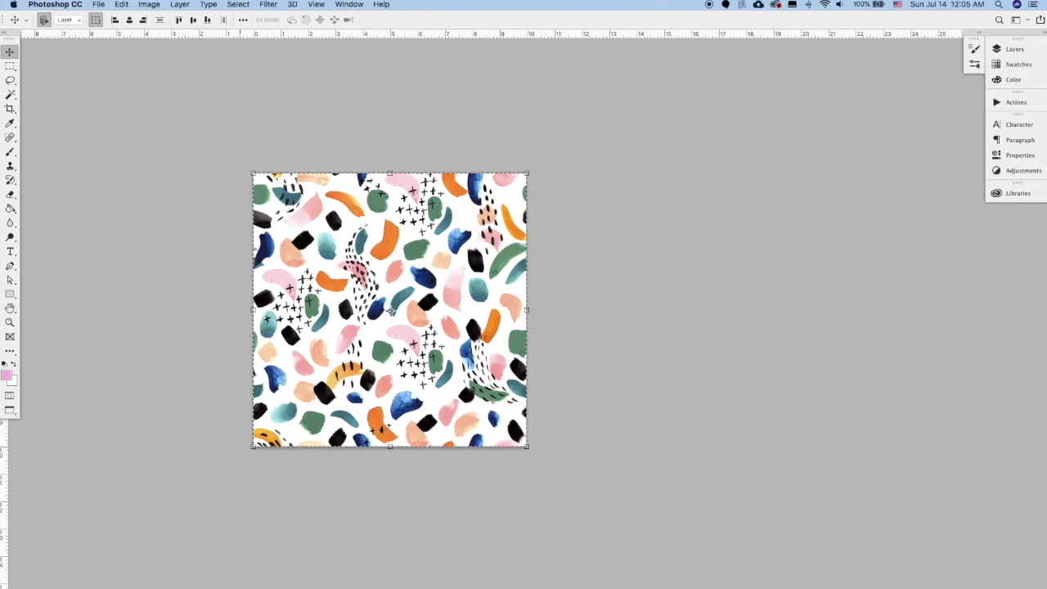
pyautogui.press('super+n')
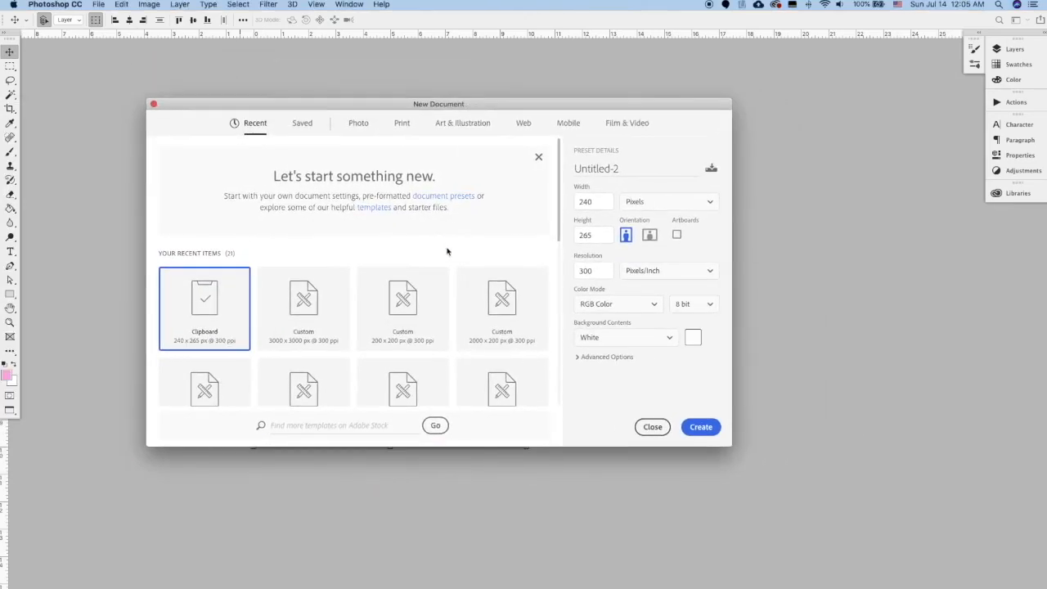
pyautogui.click(496, 324)
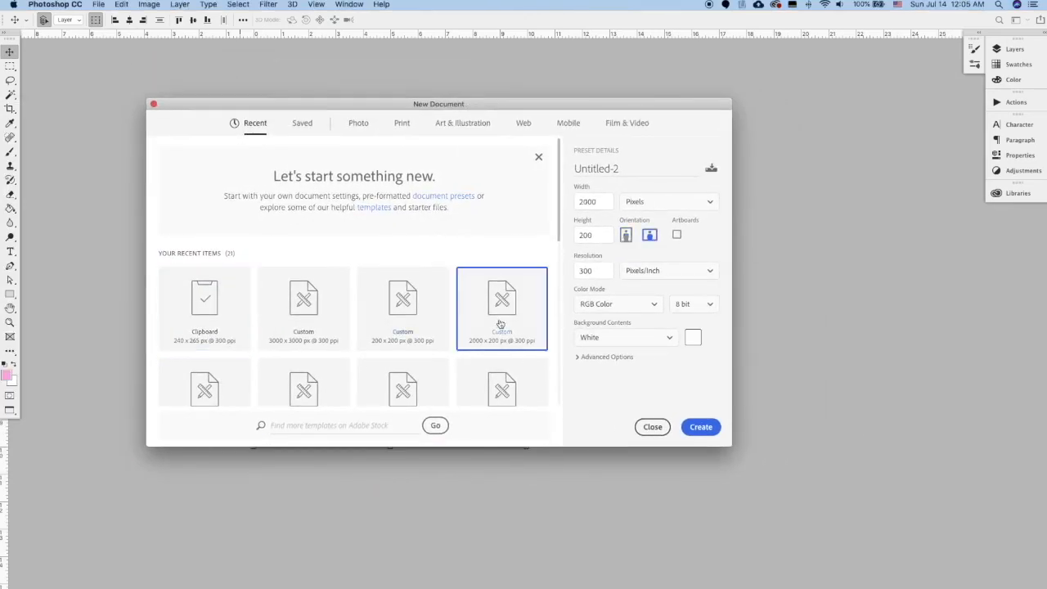
pyautogui.click(698, 427)
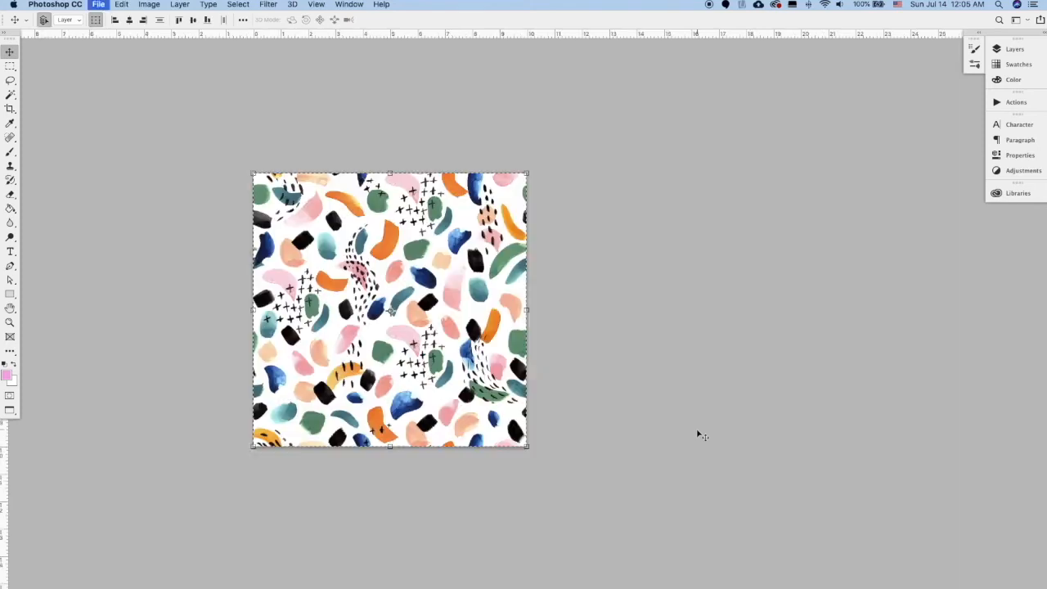
# Step: Create a new document from the recent Computer Wallpaper preset, 1024 x 768 px at 300 ppi with a white background
pyautogui.press('super+n')
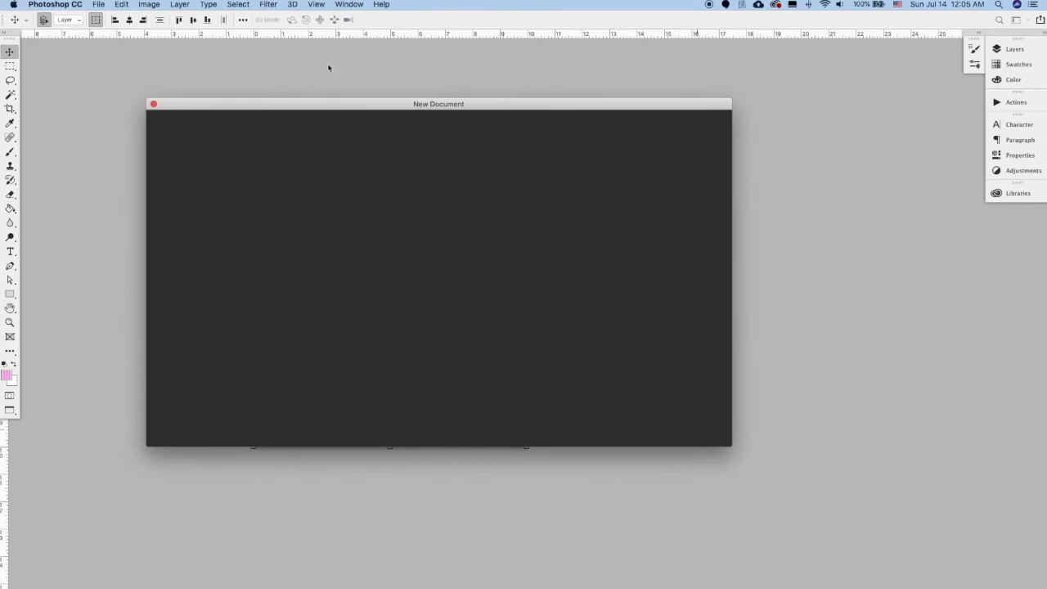
pyautogui.moveTo(330, 104); pyautogui.dragTo(353, 172)
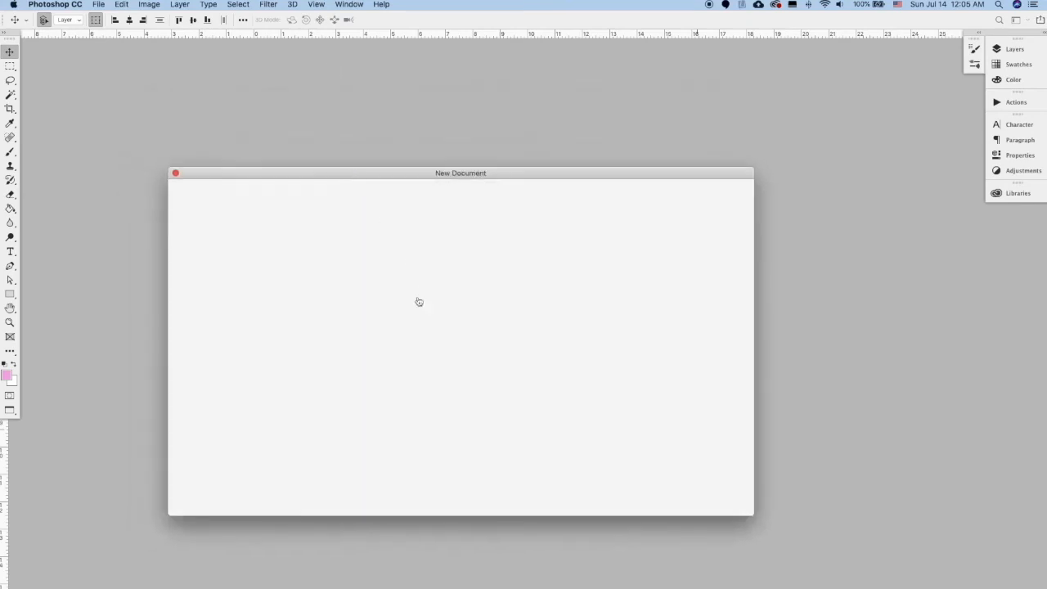
pyautogui.scroll(-3, 408, 389)
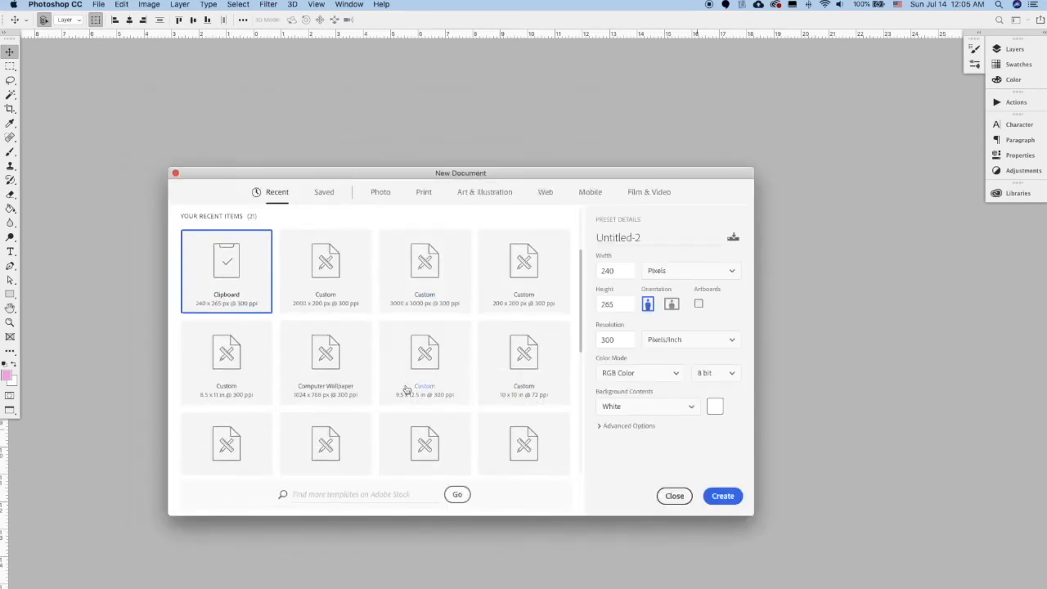
pyautogui.scroll(-1, 408, 389)
pyautogui.click(339, 353)
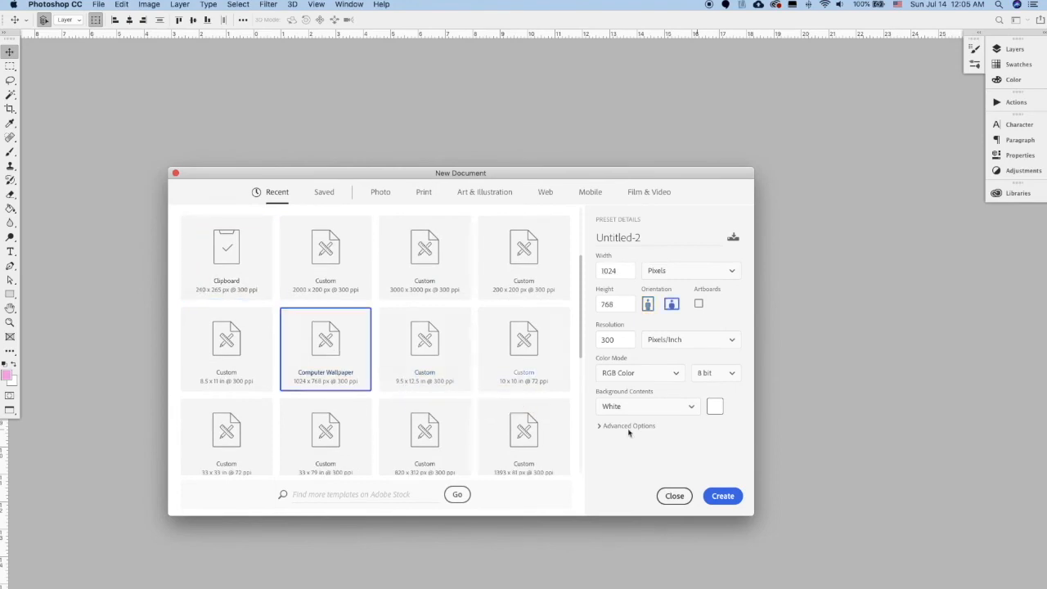
pyautogui.click(721, 498)
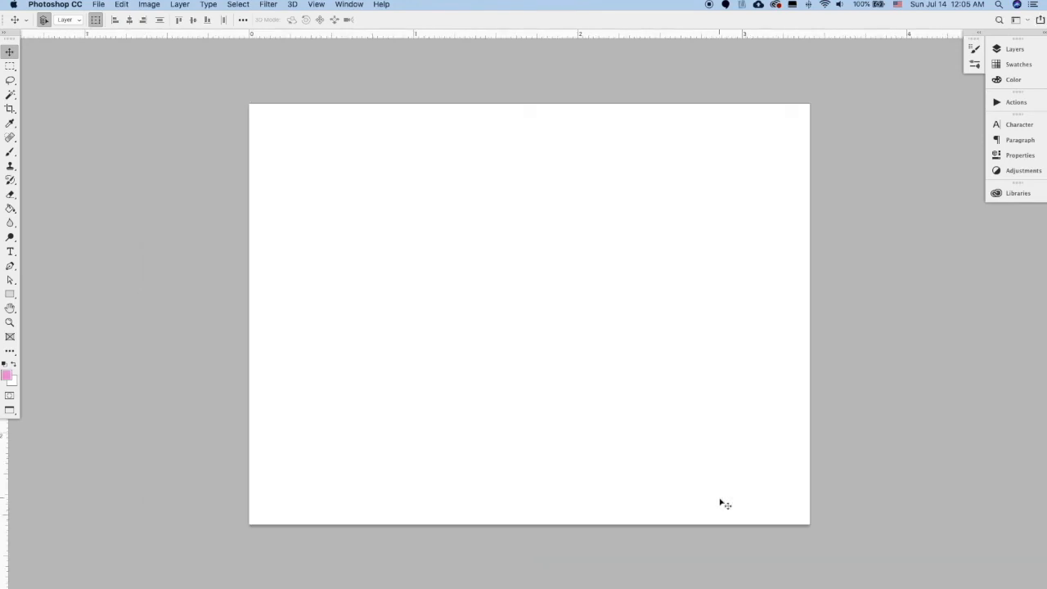
# Step: Copy the entire white canvas and paste it as a new layer above the locked Background
pyautogui.click(1014, 49)
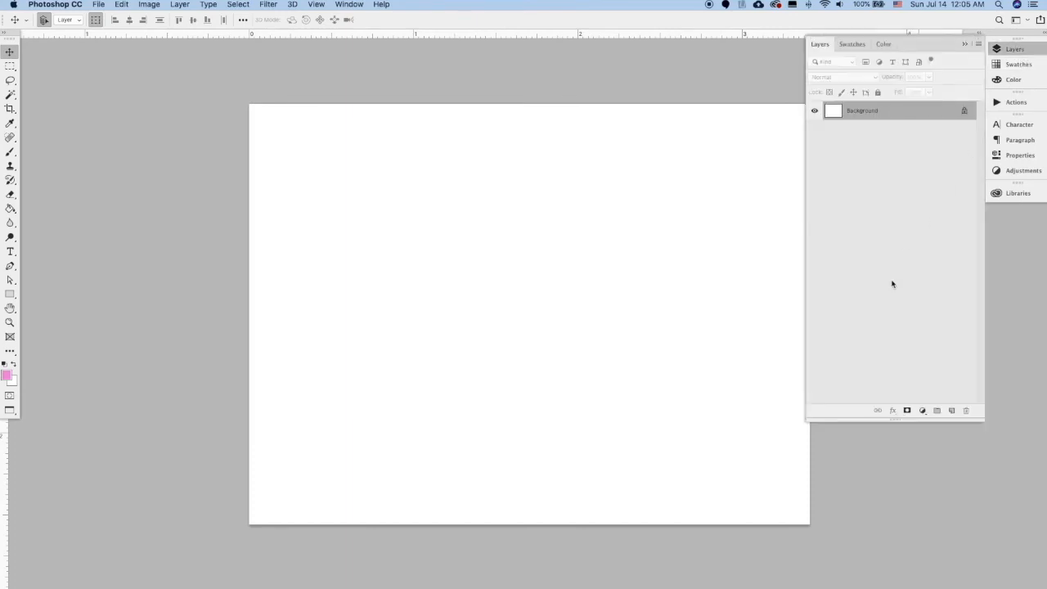
pyautogui.click(719, 294)
pyautogui.press('super+a')
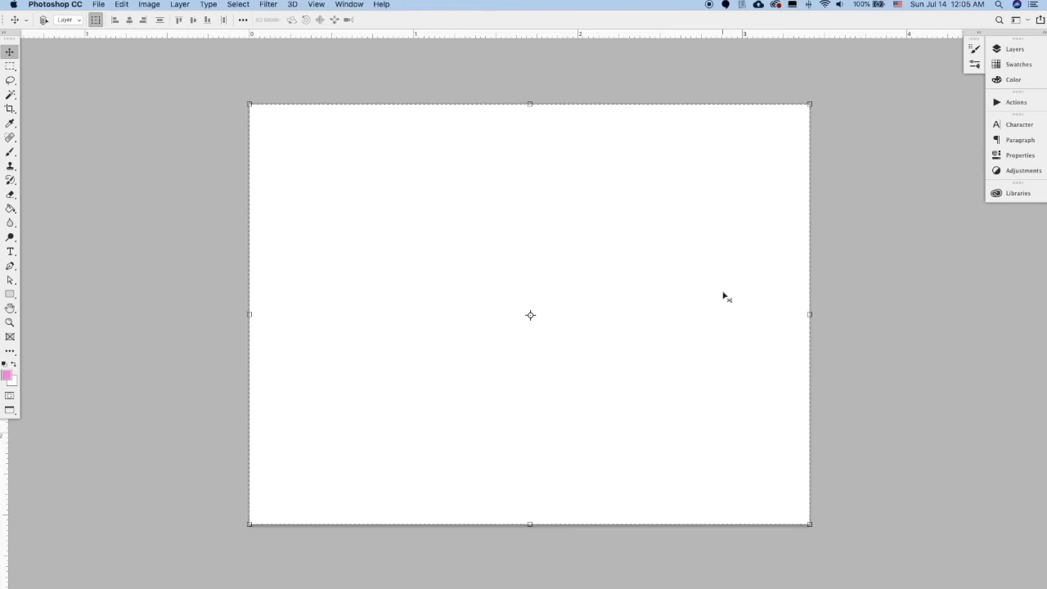
pyautogui.press('super+c')
pyautogui.press('super+v')
pyautogui.click(1014, 49)
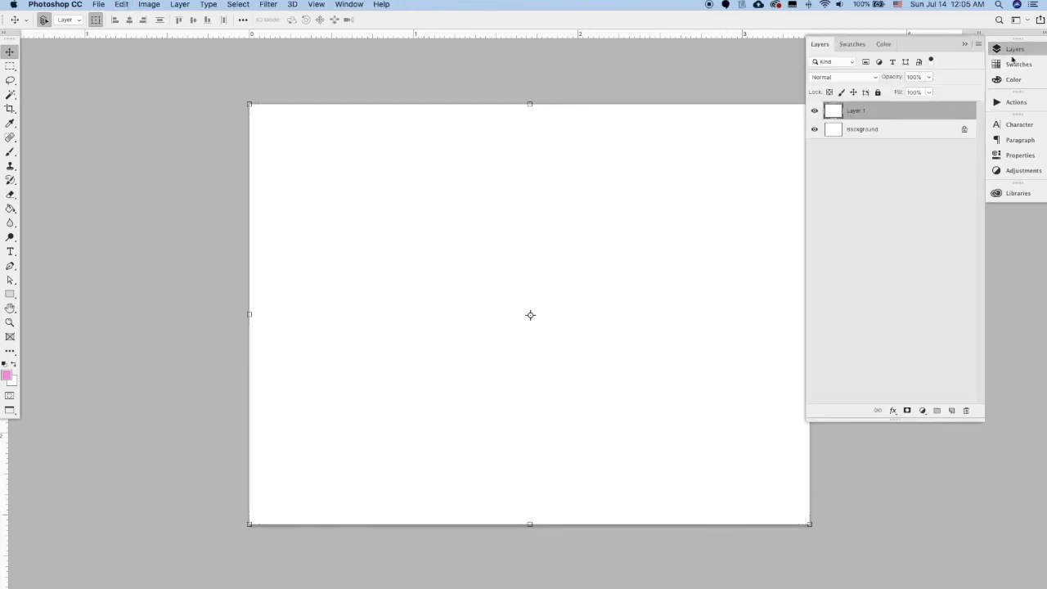
# Step: Apply a Pattern Overlay effect to the pasted white layer using the newly defined watercolor abstract pattern
pyautogui.click(892, 410)
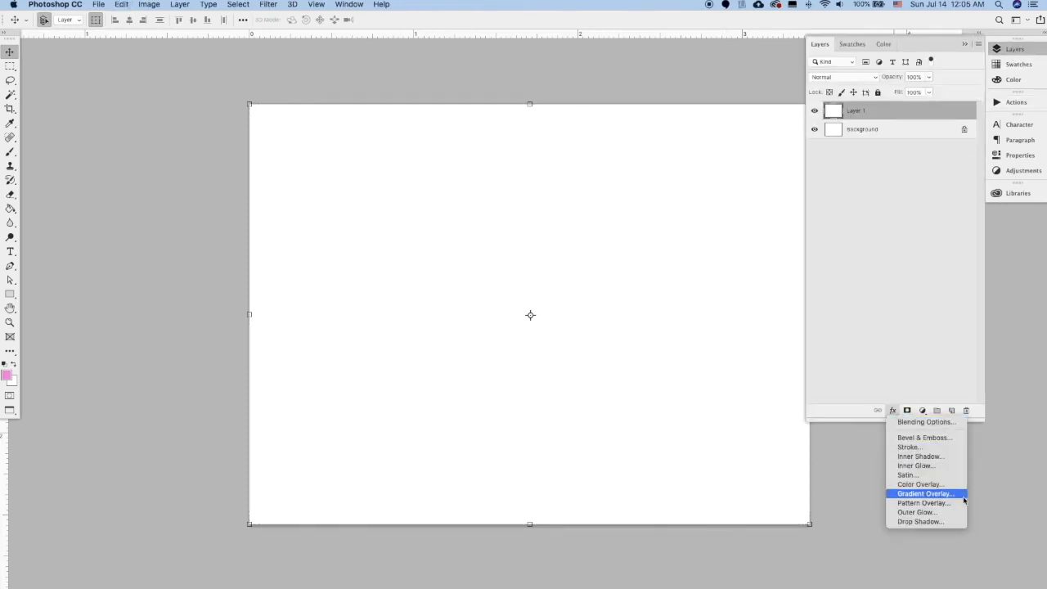
pyautogui.click(939, 505)
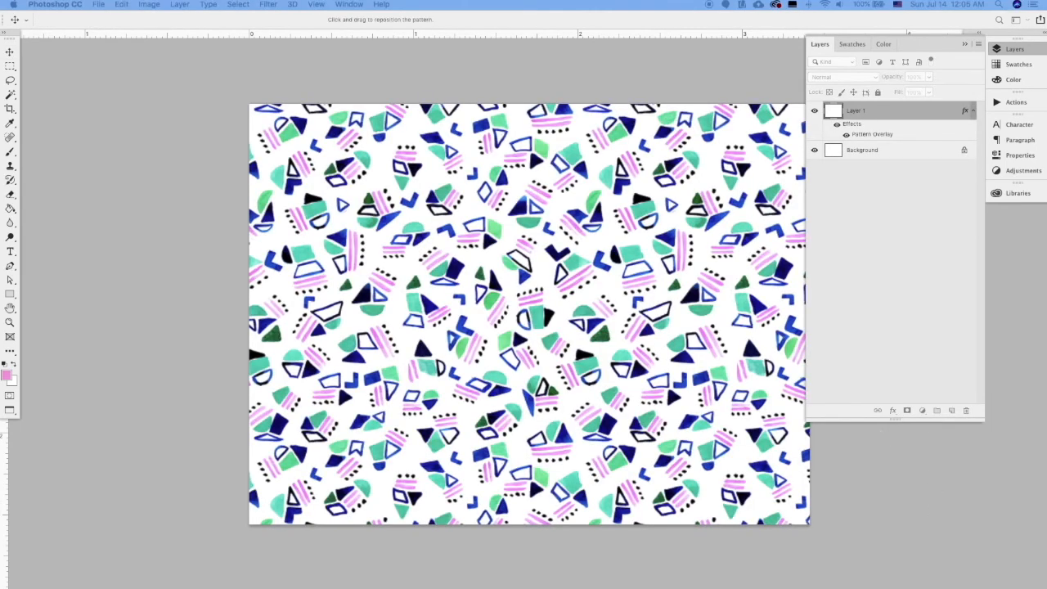
pyautogui.moveTo(441, 273); pyautogui.dragTo(417, 274)
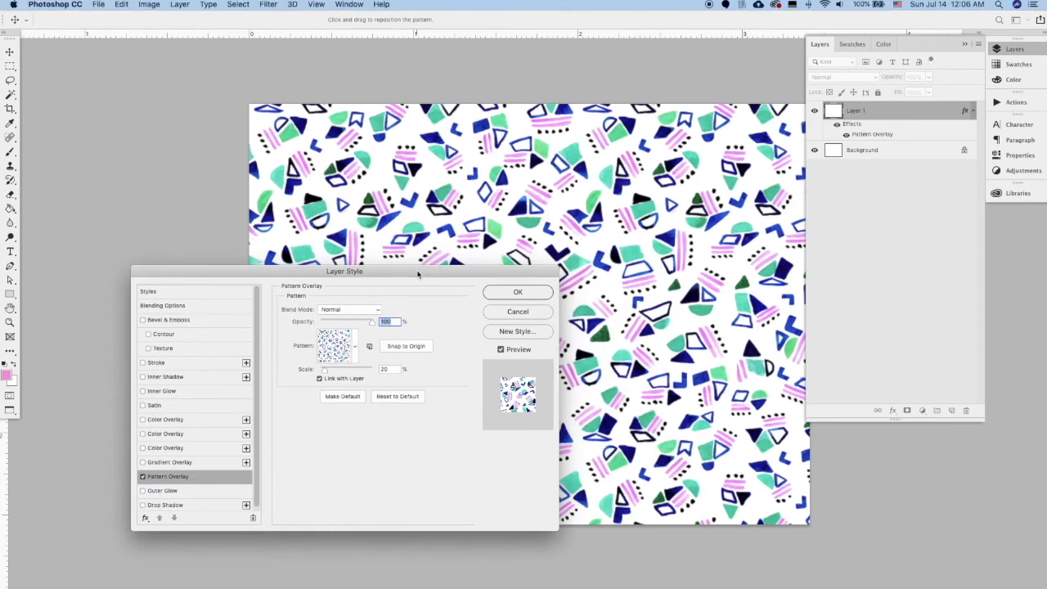
pyautogui.click(354, 346)
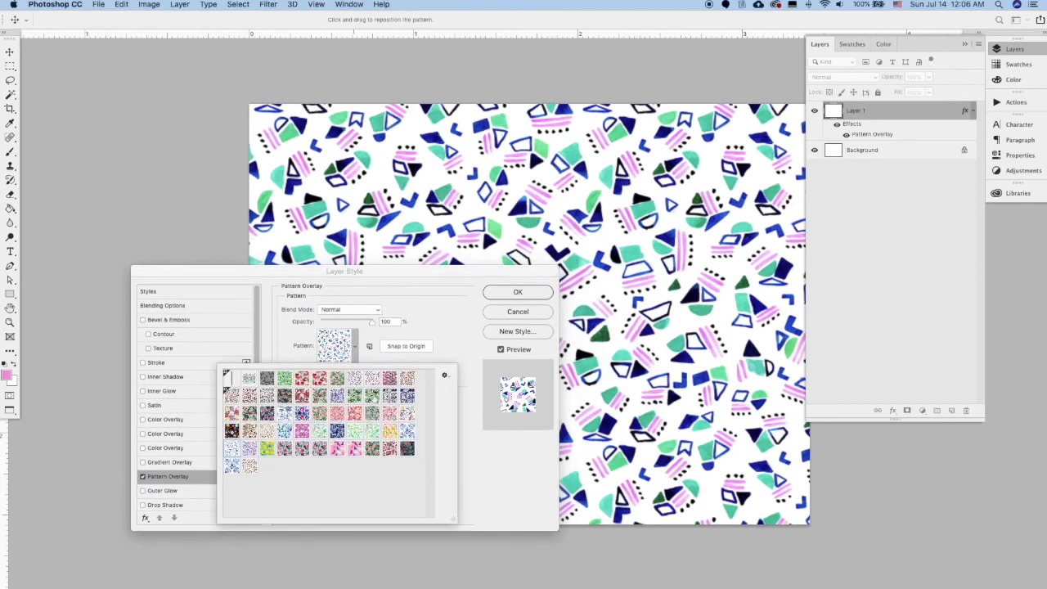
pyautogui.click(250, 467)
pyautogui.click(516, 292)
pyautogui.click(515, 292)
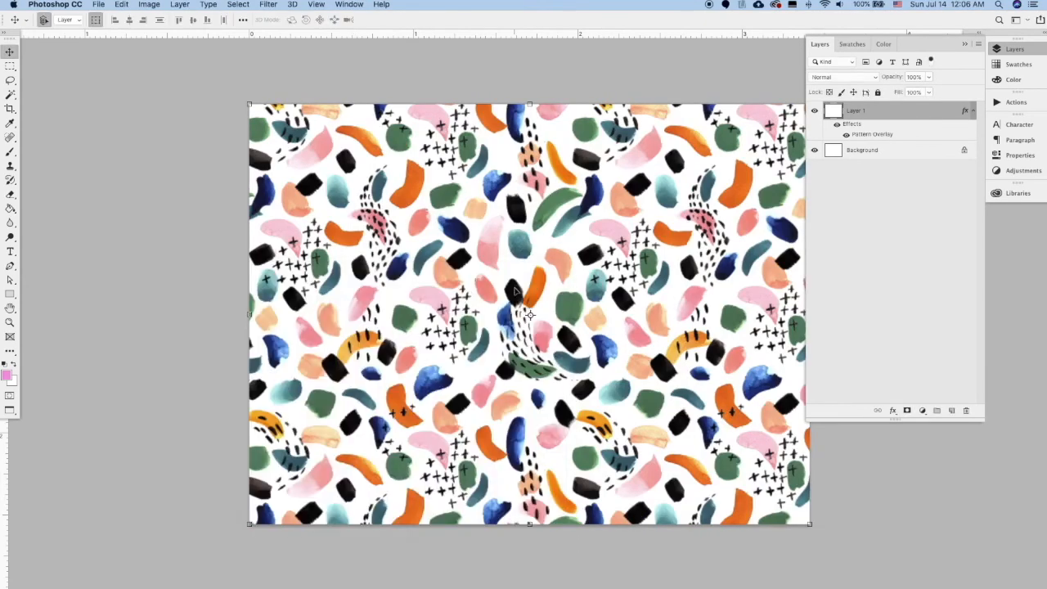
# Step: Reopen the layer's Pattern Overlay settings and reduce the pattern scale to 15%
pyautogui.press('super+minus')
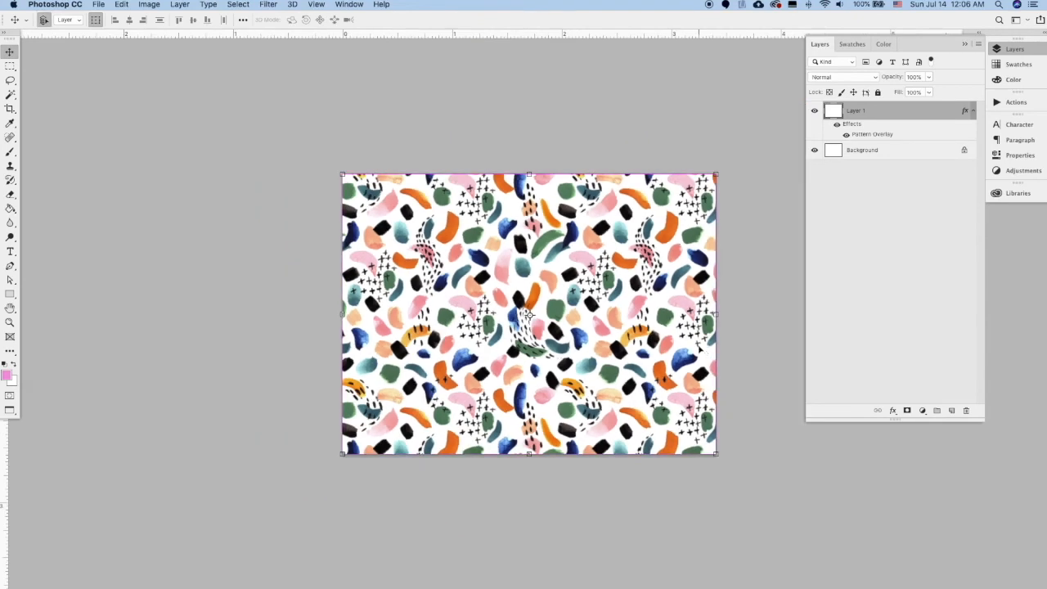
pyautogui.click(893, 411)
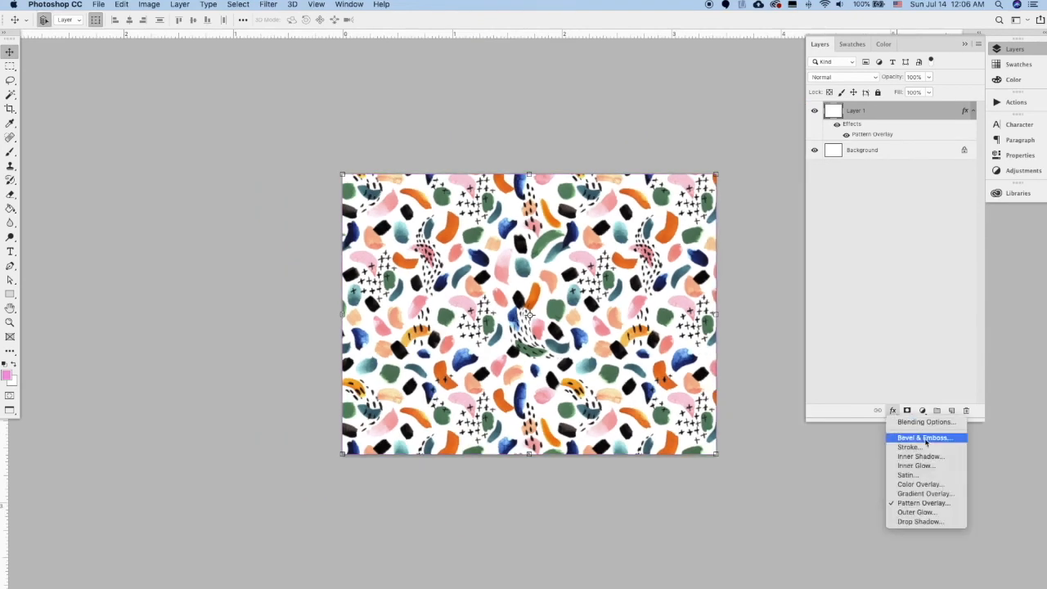
pyautogui.click(887, 137)
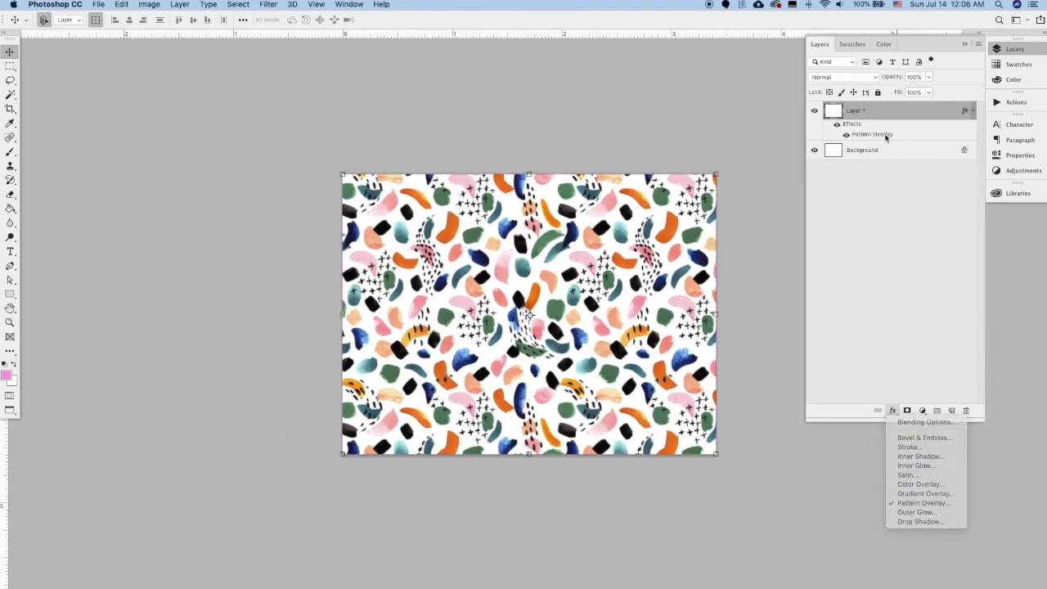
pyautogui.doubleClick(885, 136)
pyautogui.moveTo(349, 284); pyautogui.dragTo(818, 72)
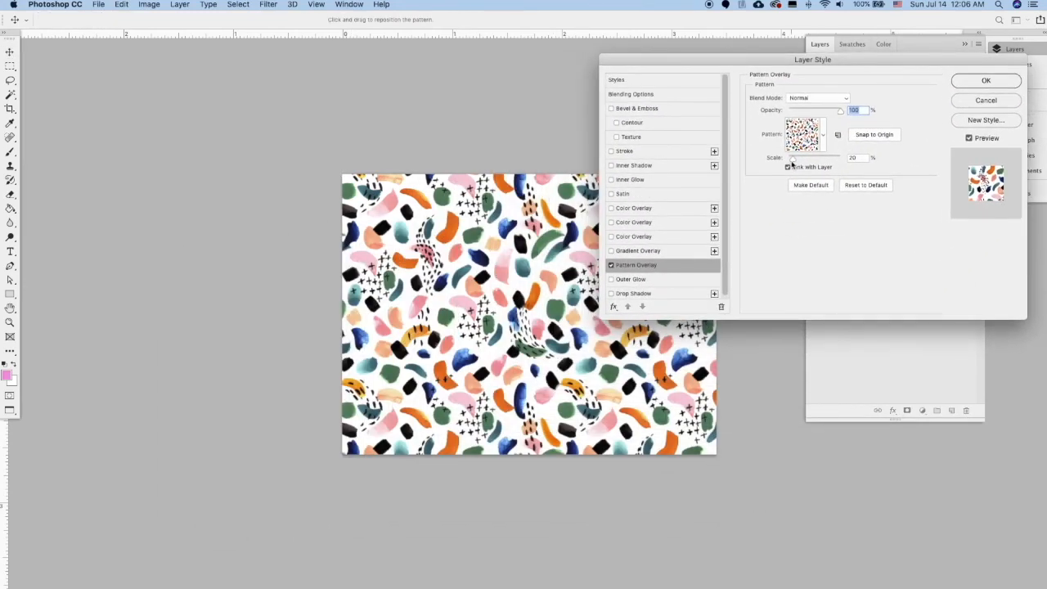
pyautogui.moveTo(791, 159); pyautogui.dragTo(792, 163)
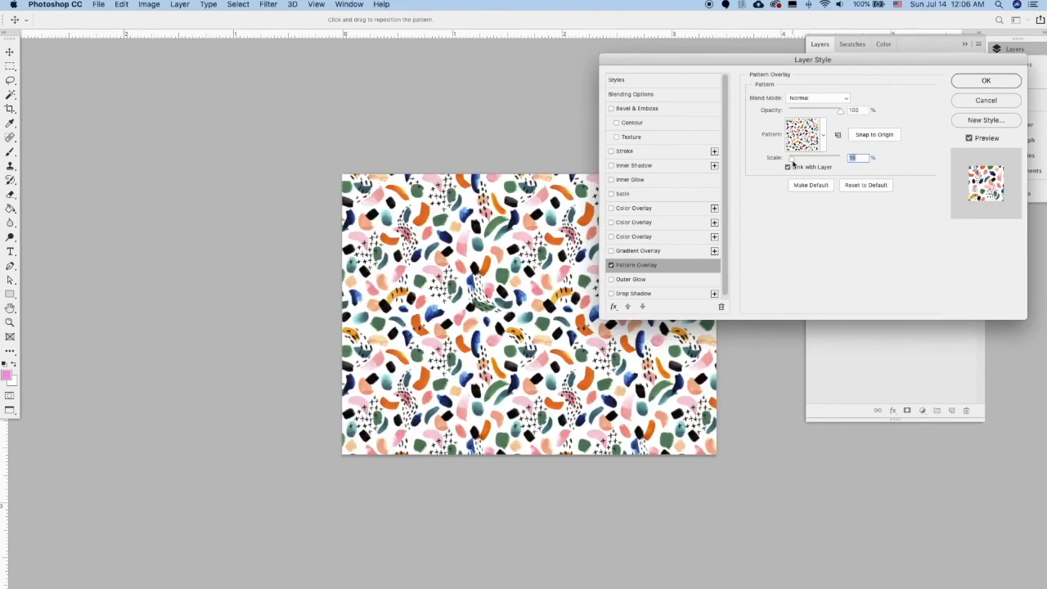
pyautogui.click(986, 80)
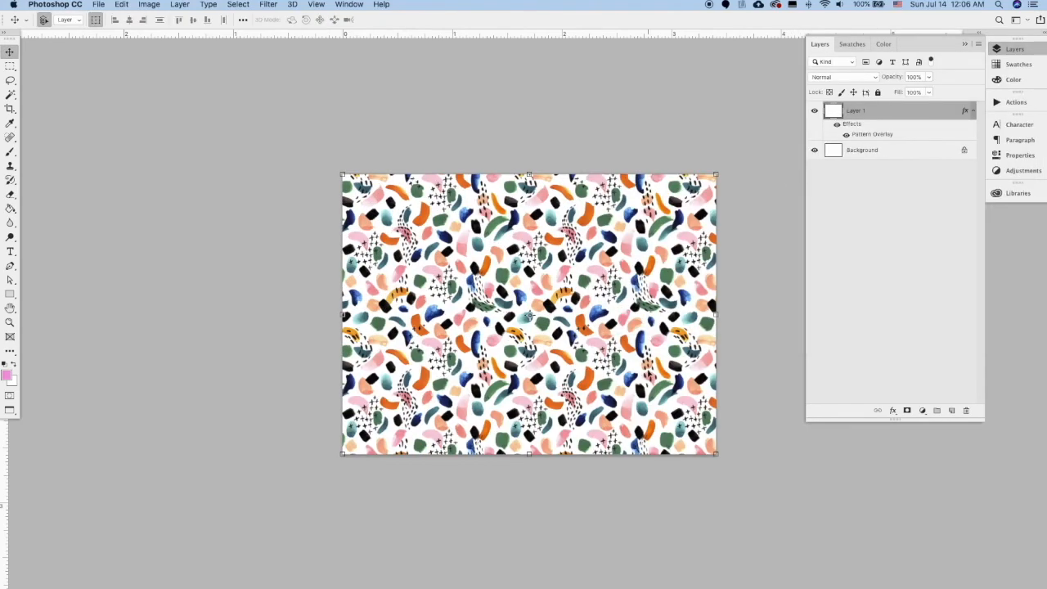
# Step: Check the tiled pattern up close for seamless repeats, and close the wallpaper-sized test document
pyautogui.press('super+plus')
pyautogui.moveTo(695, 396); pyautogui.dragTo(549, 382)
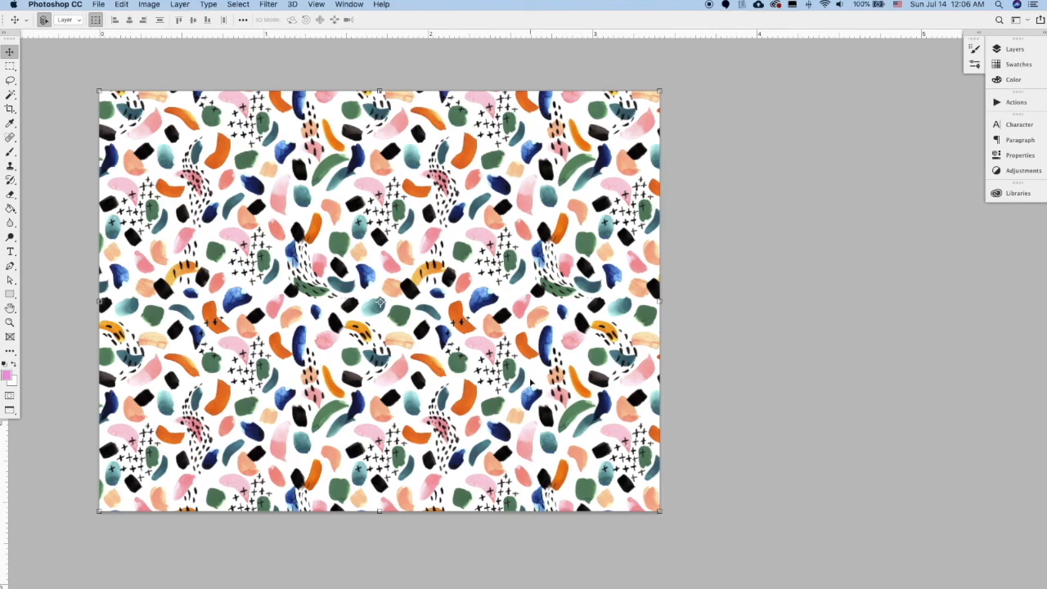
pyautogui.press('super+w')
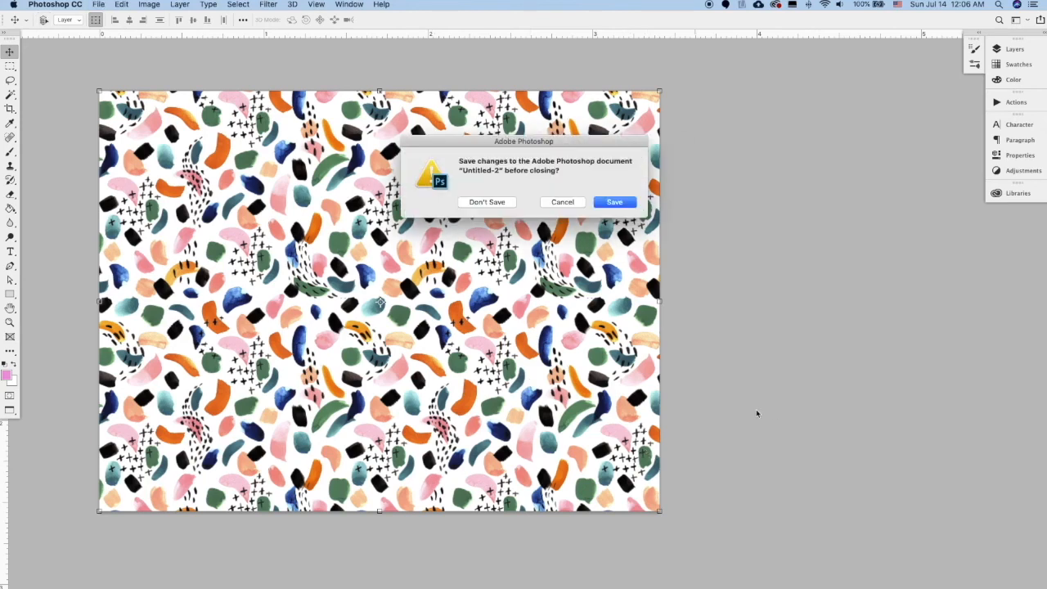